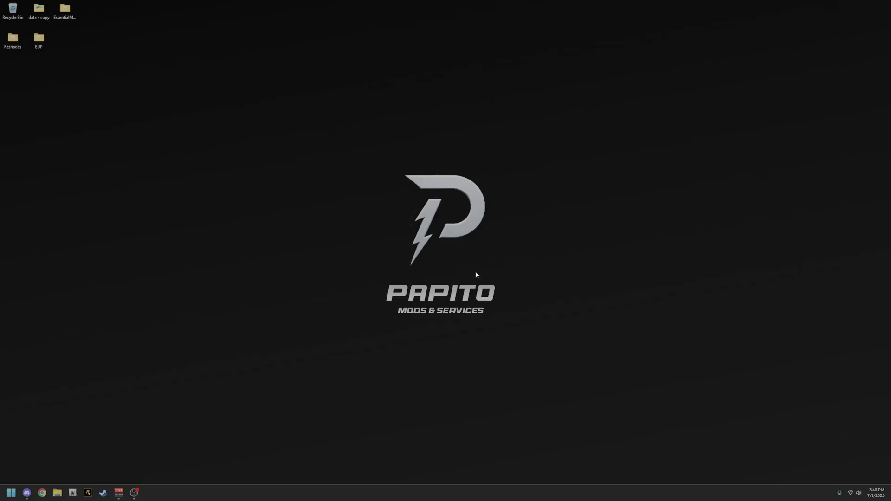
- Launch Google Chrome from the taskbar
left_click(42, 493)
- Search Google for 'Reshade' and open the official reshade.me site
type("Reshade")
key("Return")
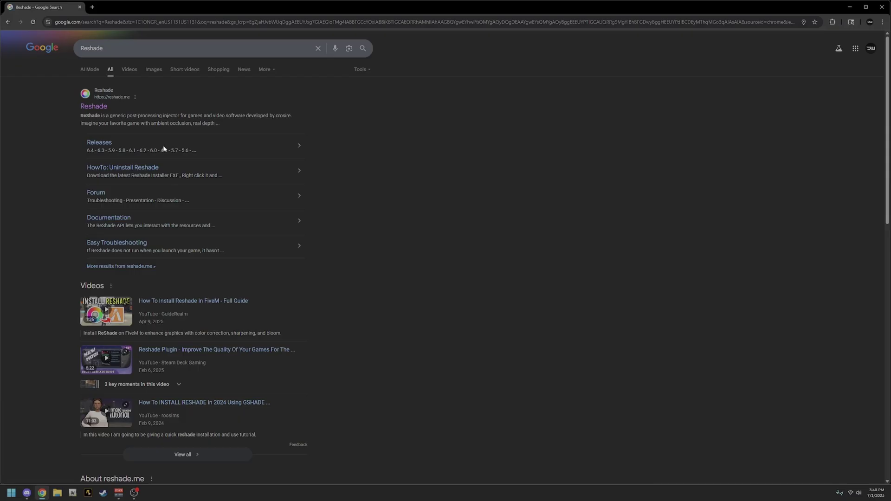
left_click(95, 107)
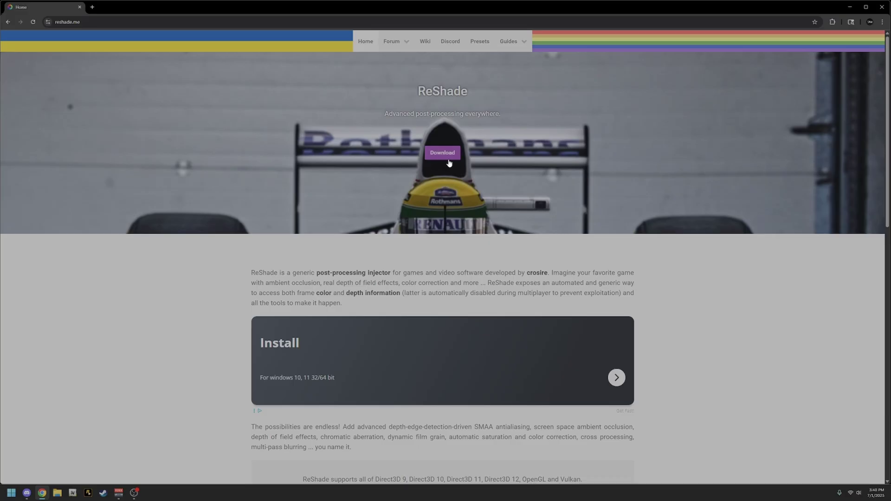
scroll(449, 162, "down", 2)
scroll(449, 164, "up", 2)
- Download the ReShade 6.5.1 installer, launch it, and close Chrome
left_click(450, 162)
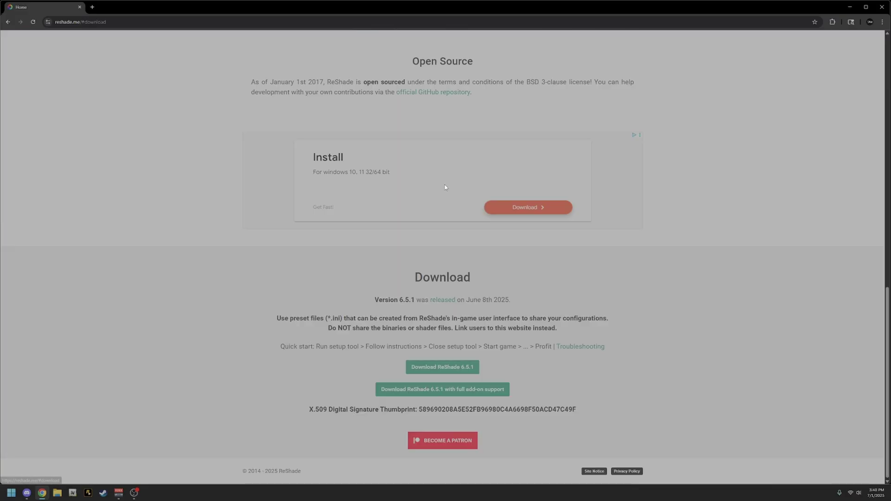
left_click(454, 369)
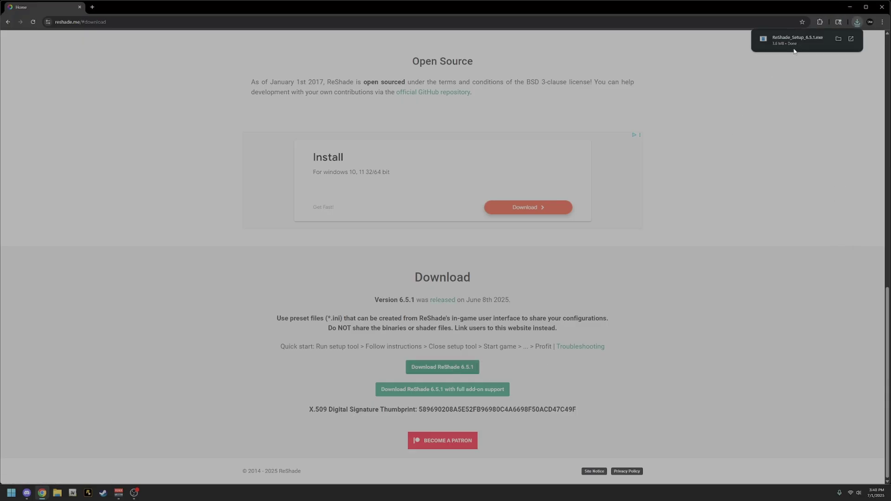
left_click(822, 38)
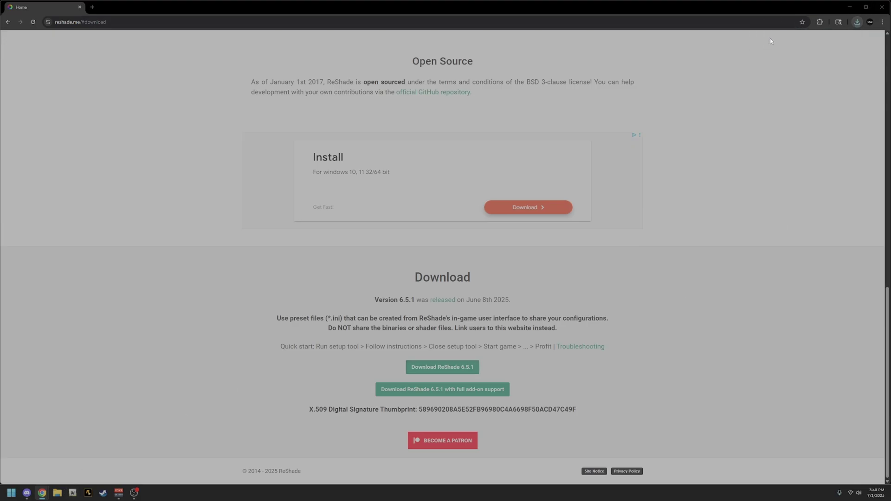
left_click(882, 7)
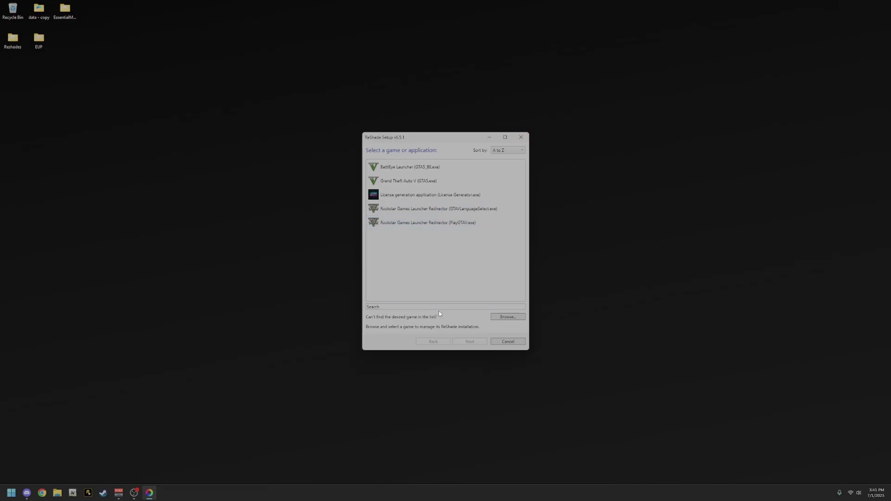
- Select the License Generator entry in the detected game list, then bring up the Start menu
left_click(385, 193)
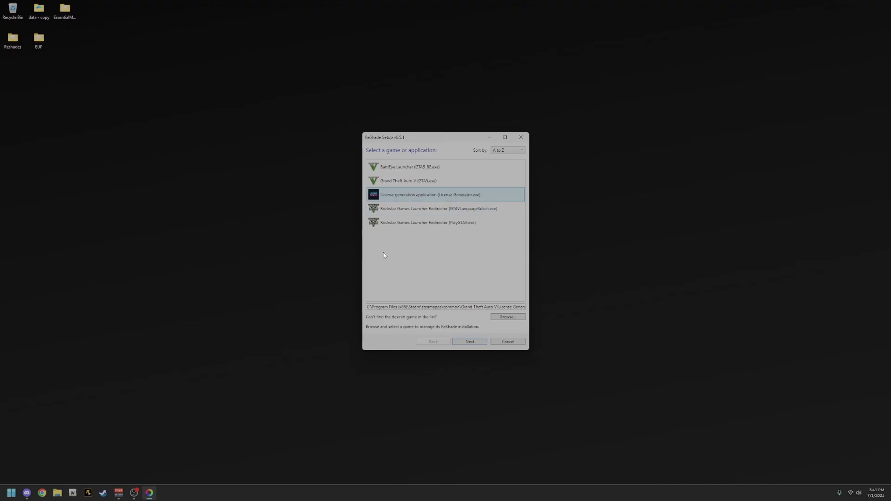
left_click(11, 492)
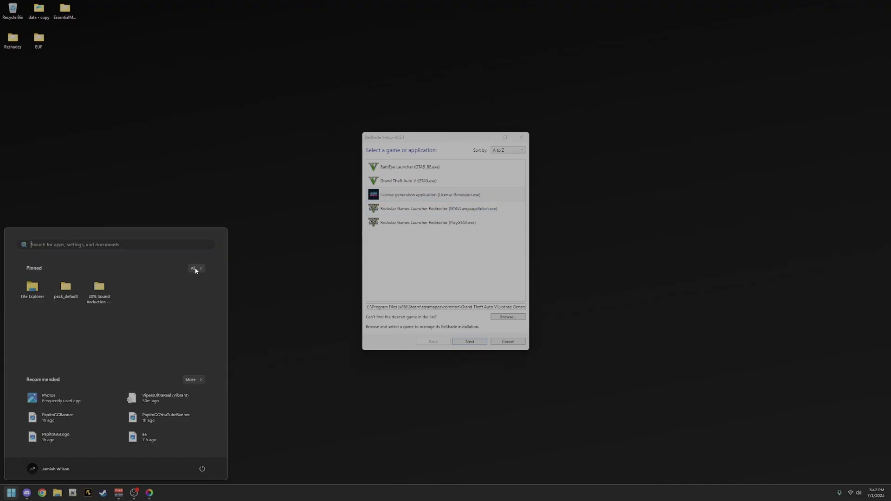
- Follow the fivem search result to its AppData\Local\FiveM folder, copy the path, close Explorer
type("fivem")
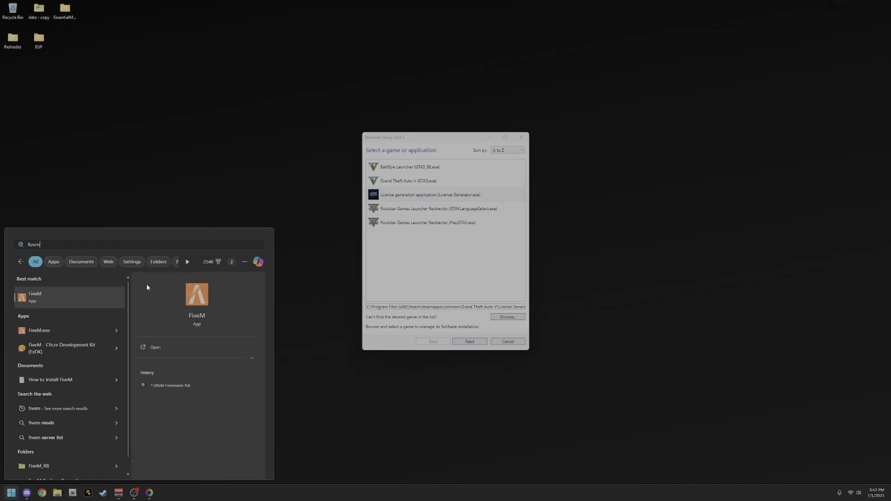
right_click(47, 302)
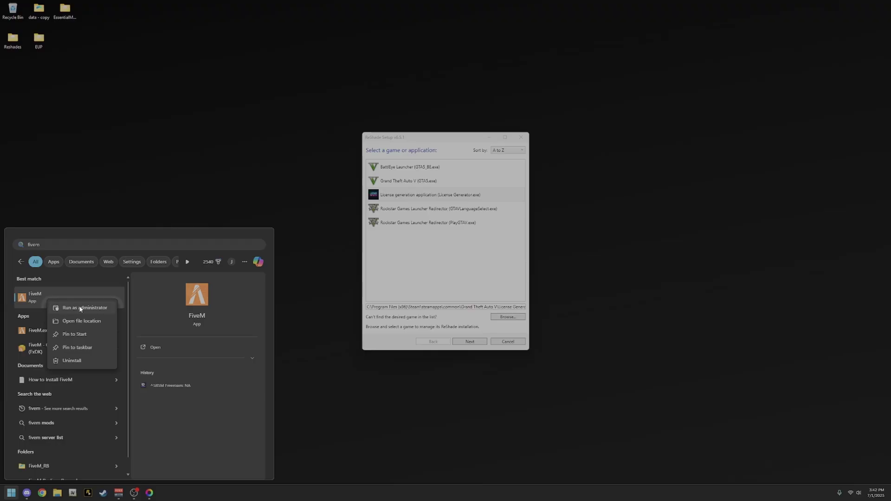
left_click(80, 323)
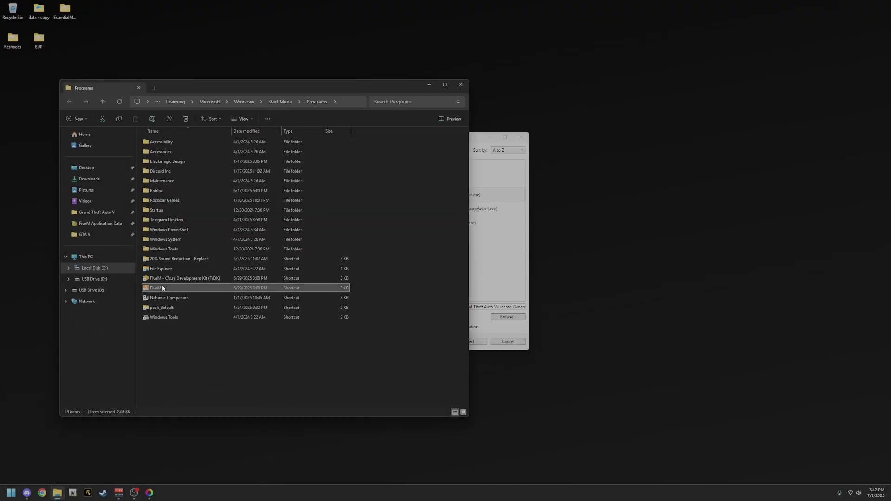
right_click(188, 287)
left_click(220, 183)
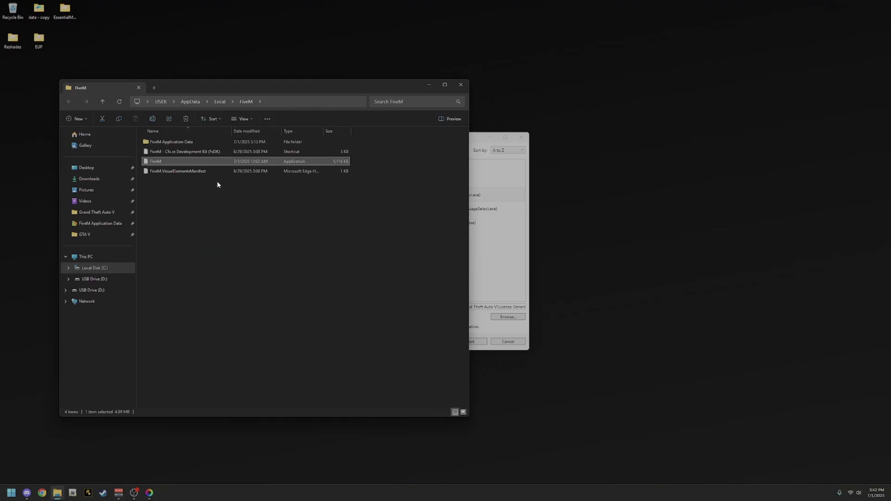
left_click(276, 253)
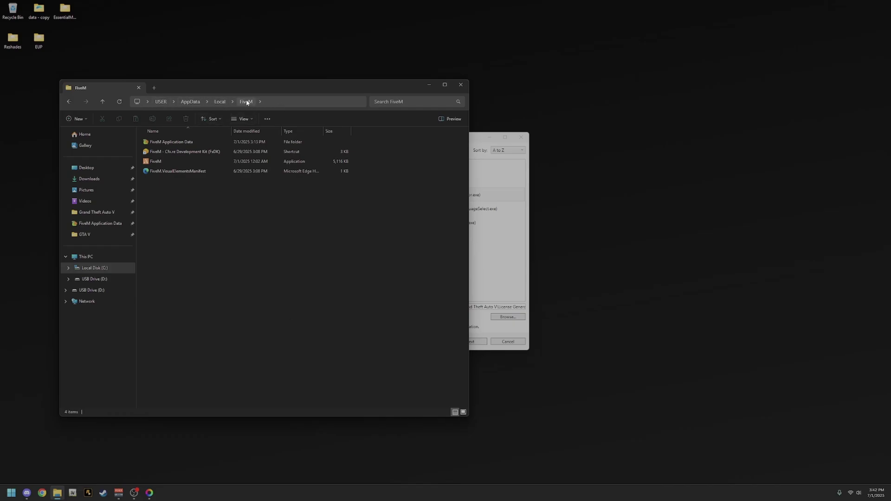
left_click(292, 101)
key("ctrl+c")
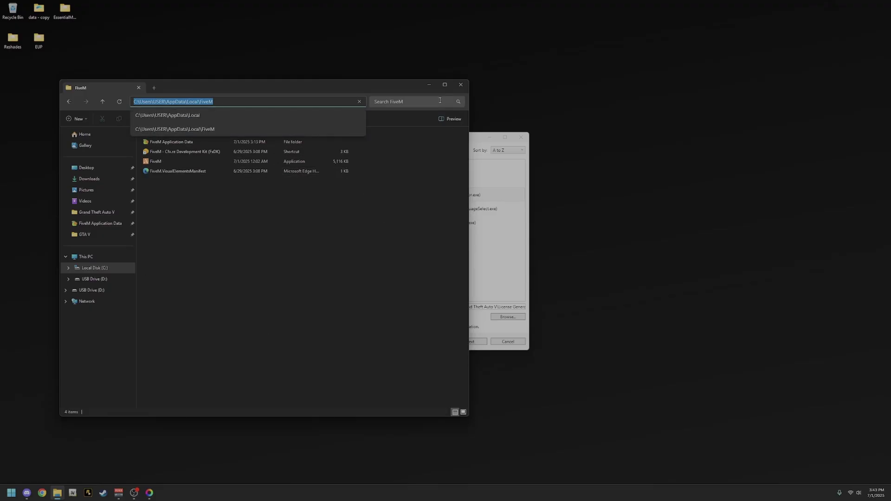
left_click(457, 85)
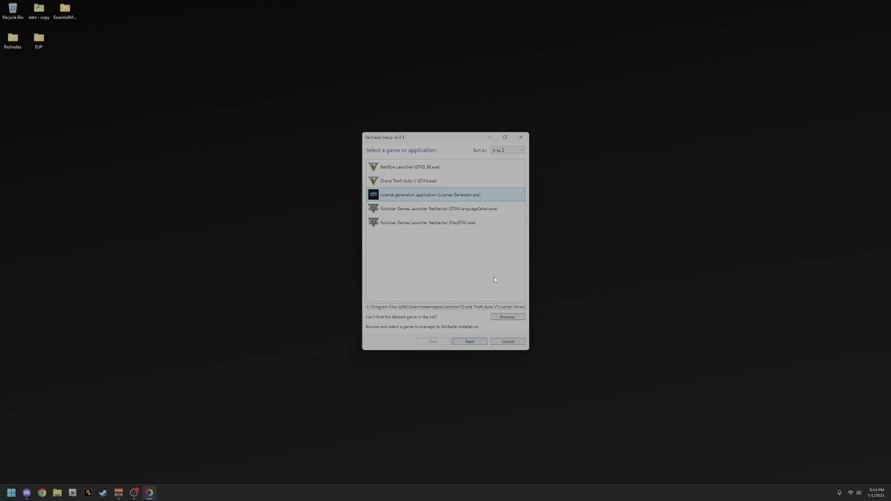
- Browse to the pasted AppData\Local\FiveM path and choose FiveM.exe as the target game
left_click(506, 317)
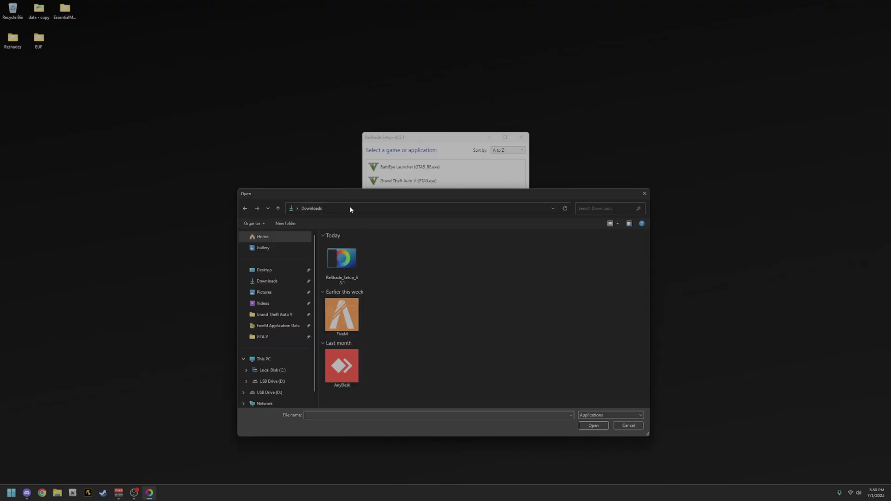
left_click(411, 210)
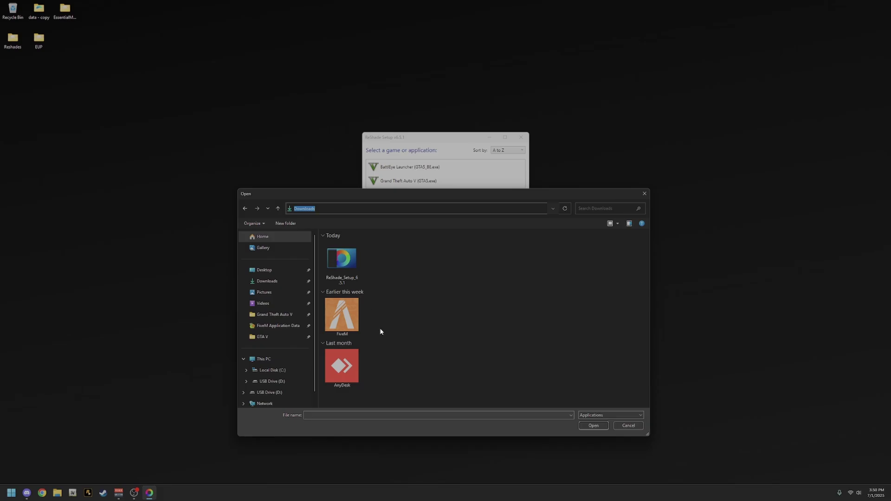
key("ctrl+v")
key("Return")
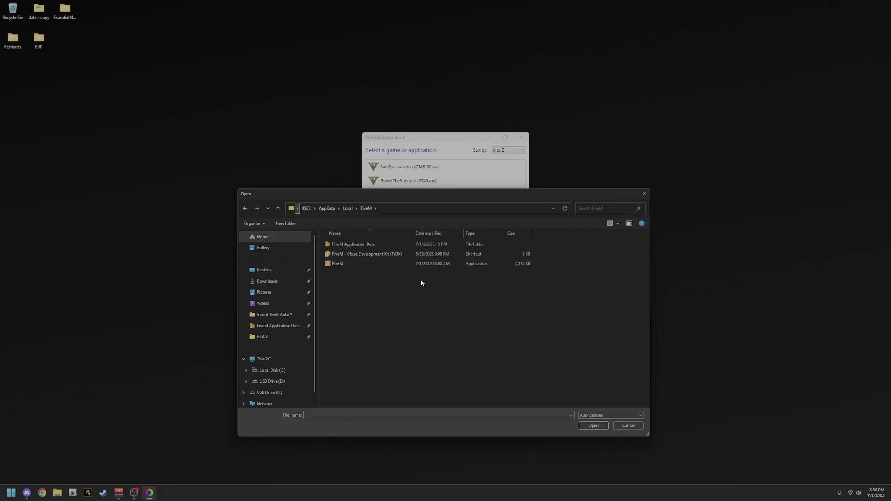
left_click(350, 264)
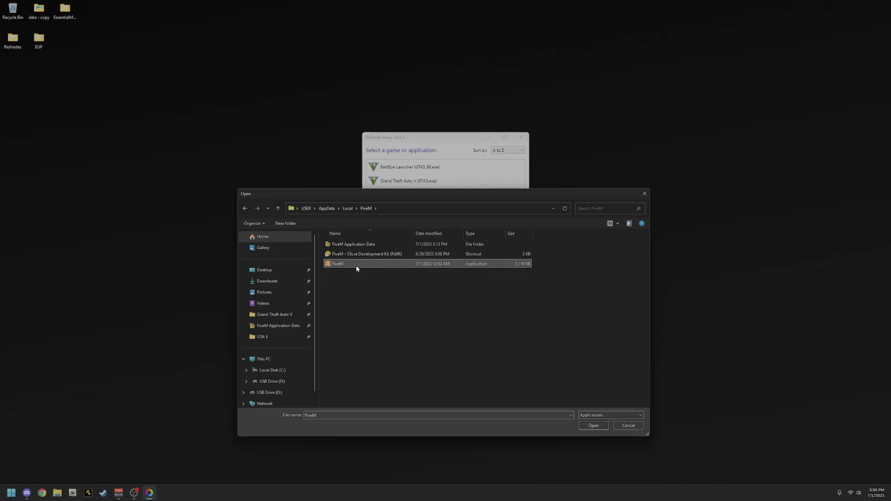
left_click(597, 427)
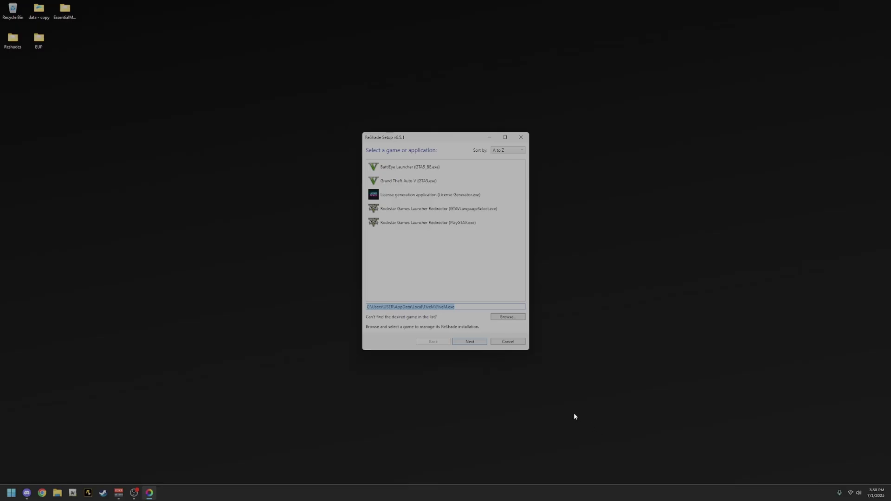
- Accept DirectX 10/11/12 as the rendering API and scroll through the effects list
left_click(477, 345)
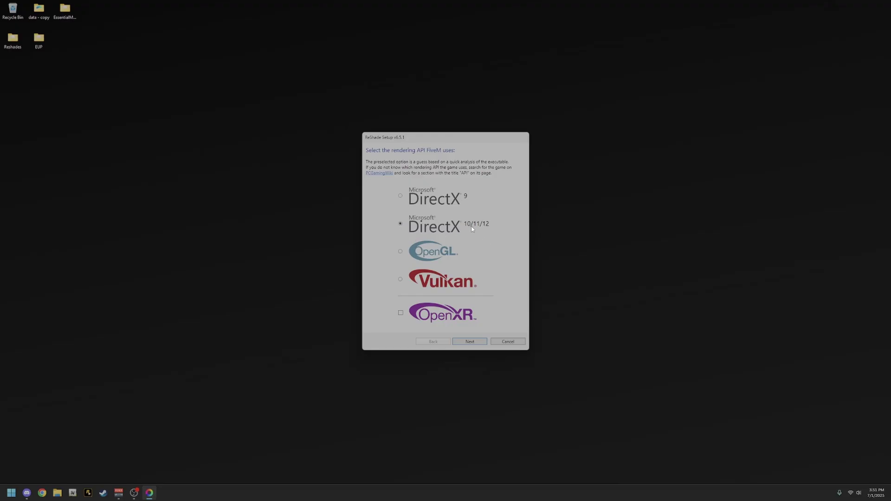
key("Return")
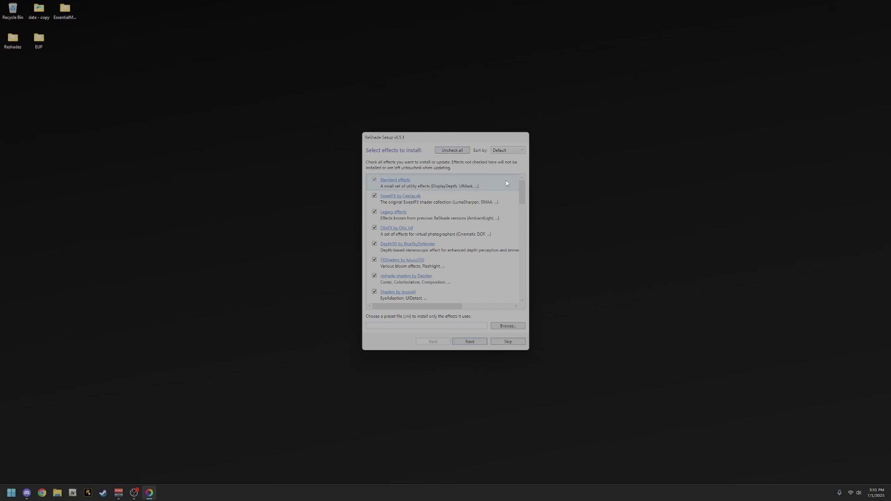
left_click_drag(522, 190, 513, 296)
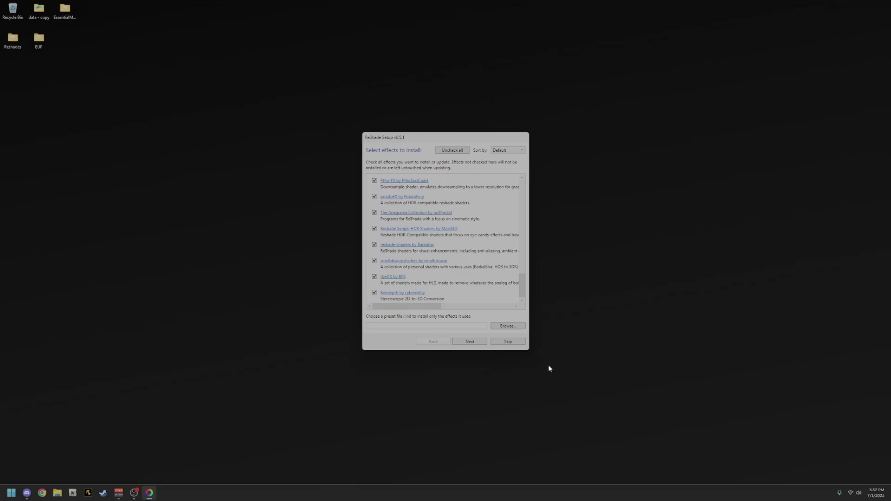
- Skip the effect packages, then reach FiveM's install folder via the search result's file location
left_click(507, 341)
key("super")
type("fiveM")
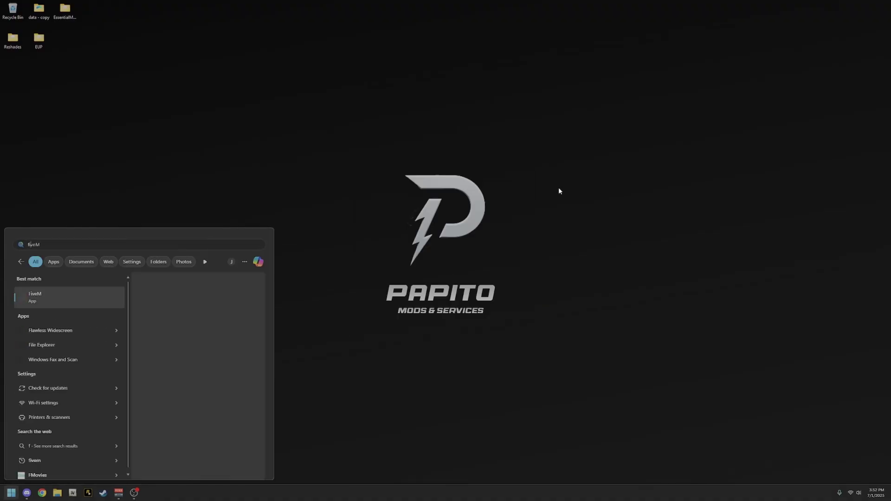
right_click(27, 297)
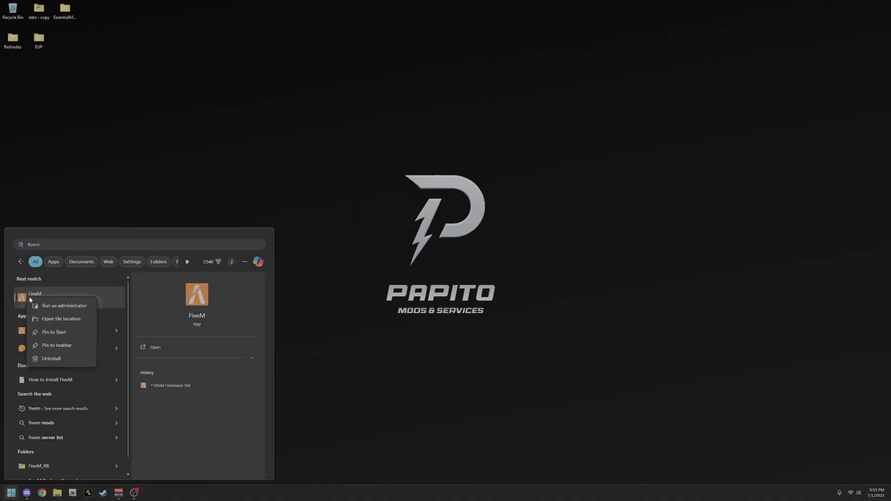
left_click(54, 319)
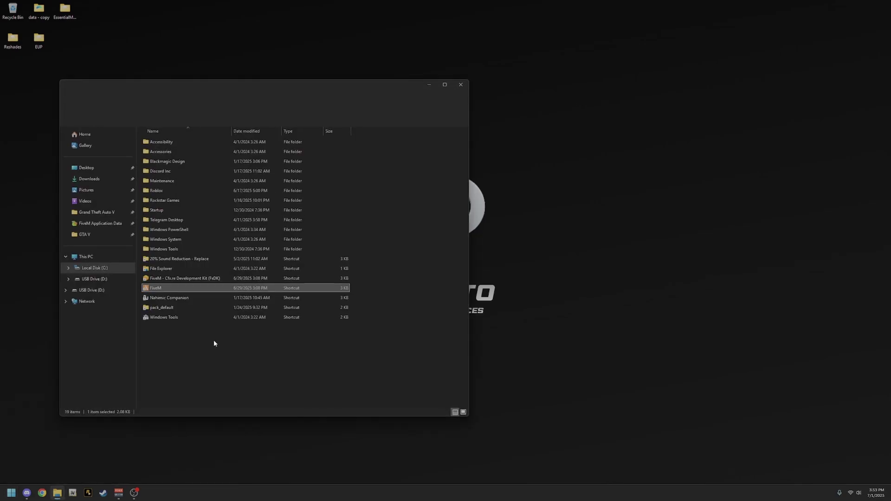
right_click(200, 291)
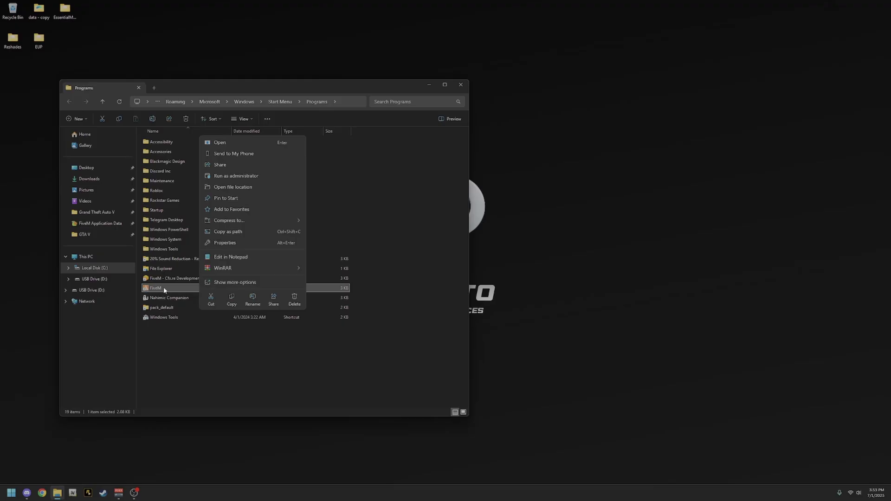
left_click(240, 186)
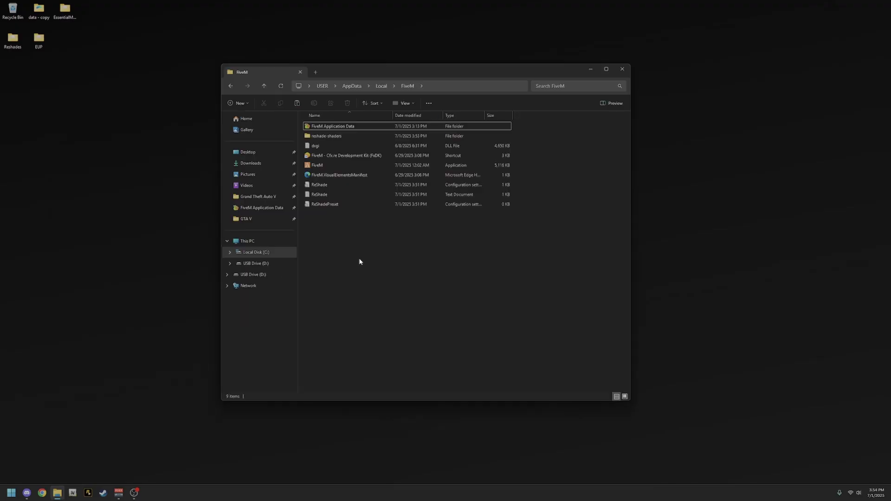
left_click(333, 204)
- Select reshade-shaders, dxgi, both ReShade files and ReShadePreset, and cut them
left_click(355, 136)
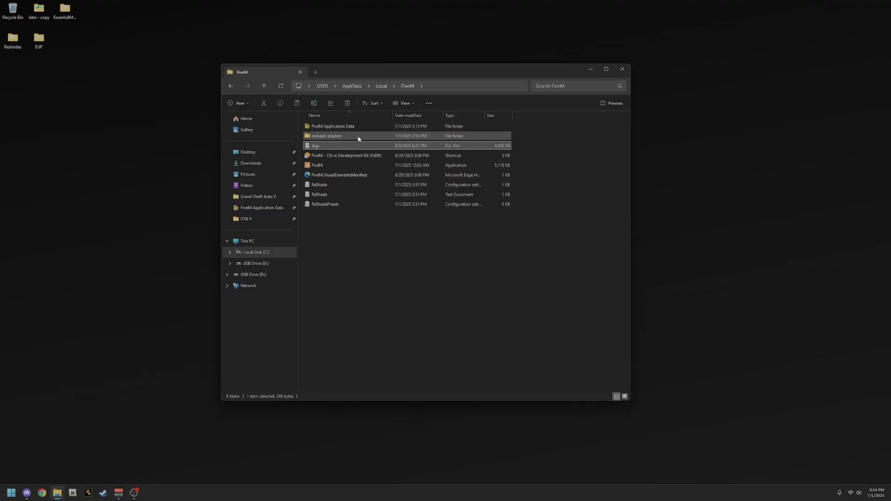
left_click(369, 228)
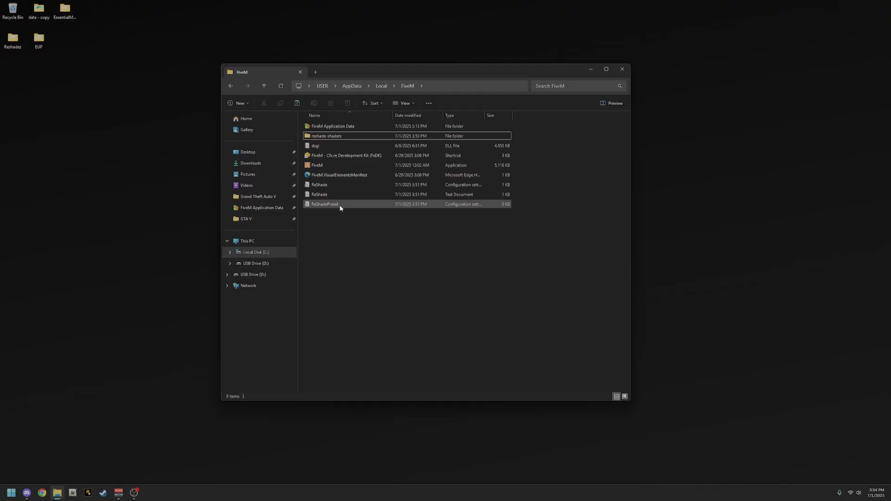
left_click_drag(340, 208, 340, 151)
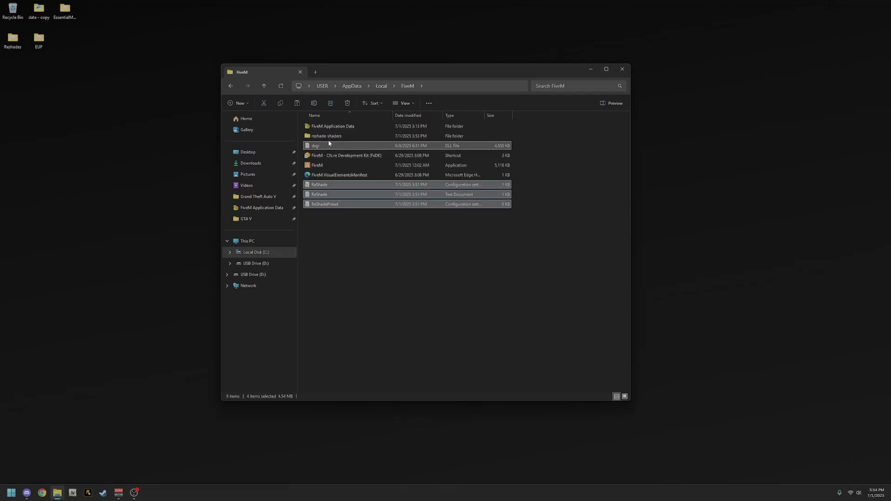
left_click(327, 136, "ctrl")
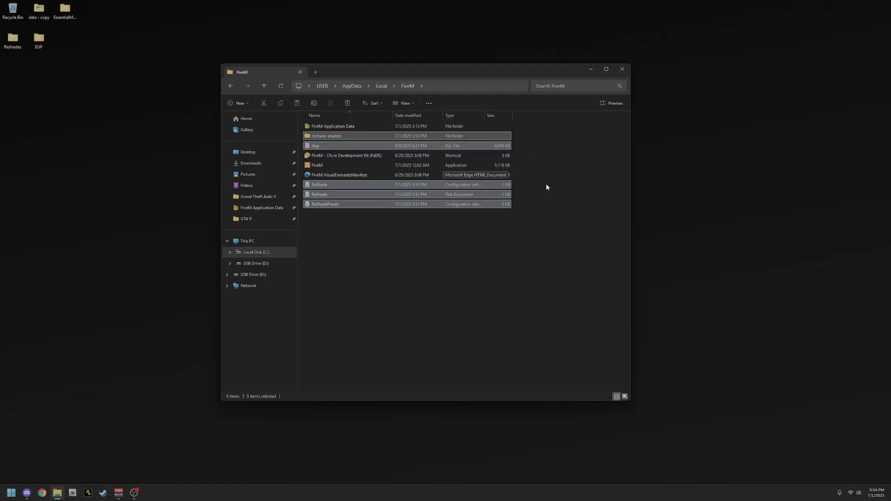
right_click(438, 195)
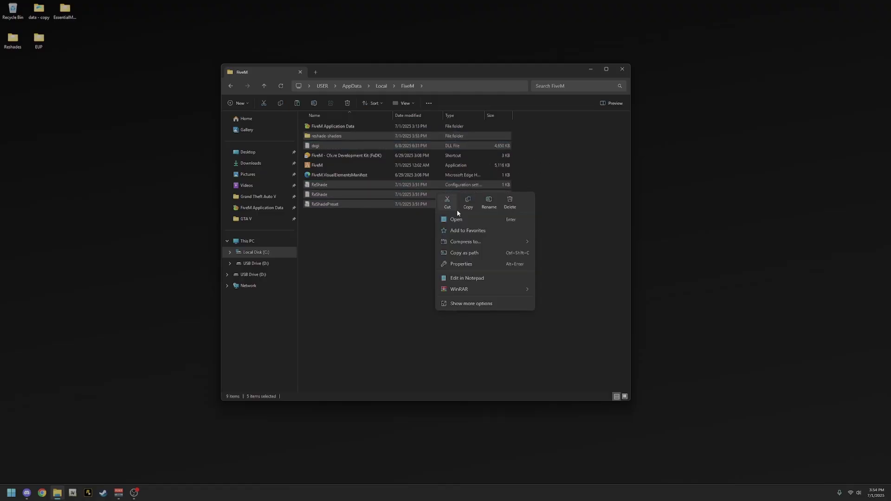
left_click(448, 203)
left_click(347, 128)
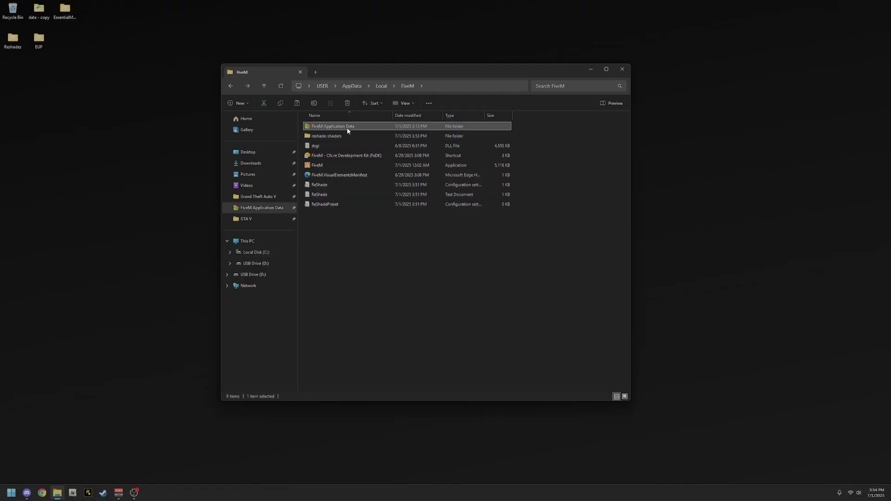
- Open FiveM Application Data and go into its plugins folder
double_click(348, 126)
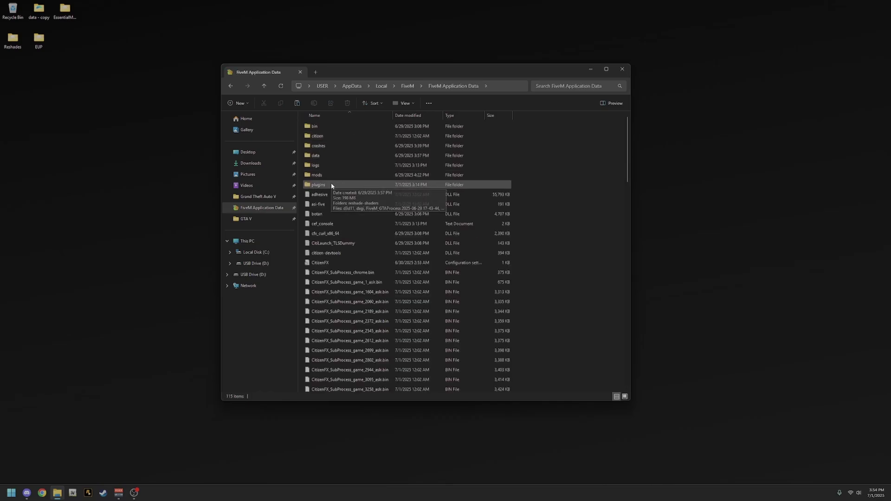
right_click(518, 198)
mouse_move(561, 274)
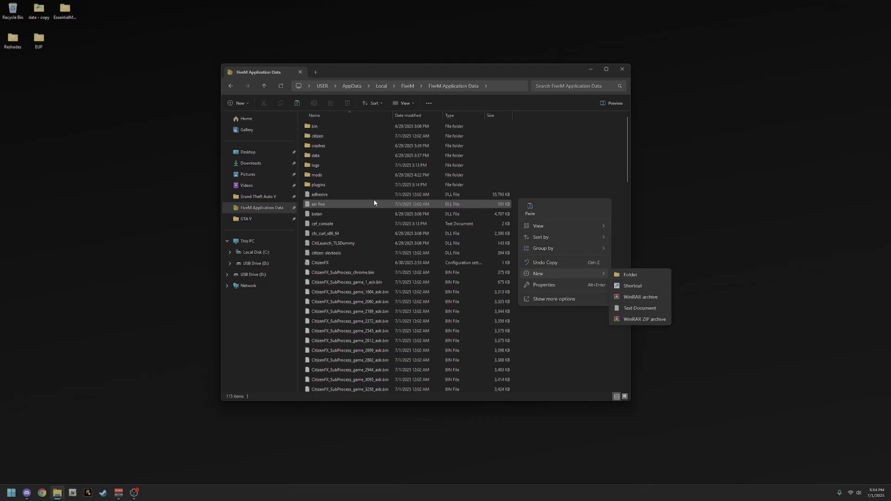
left_click(318, 185)
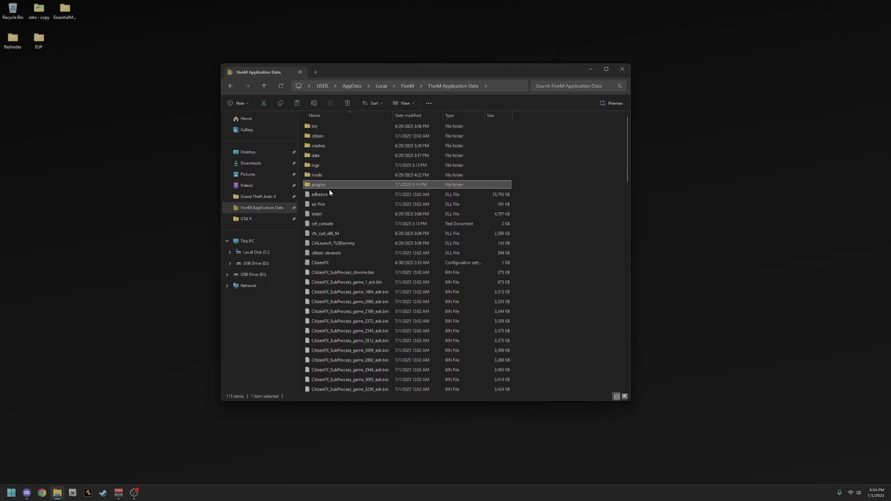
key("Return")
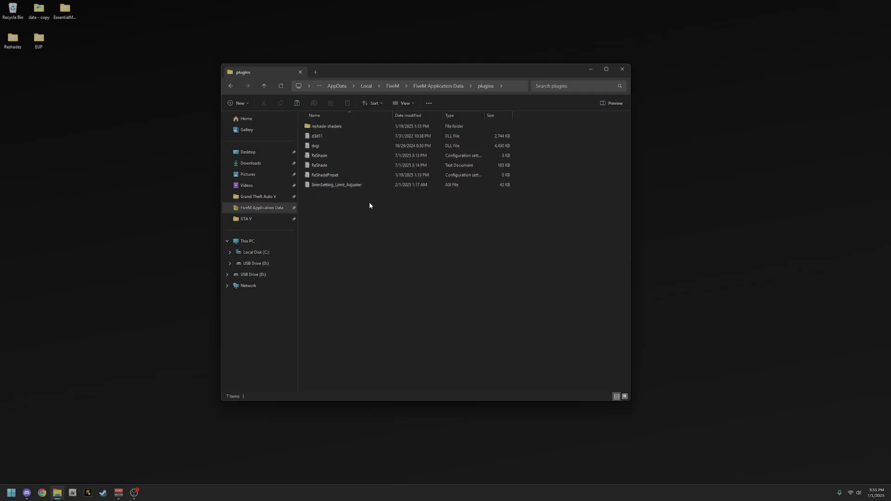
- Confirm the six ReShade items, dxgi through ReShadePreset plus reshade-shaders, are in plugins, then close Explorer
left_click_drag(540, 122, 509, 175)
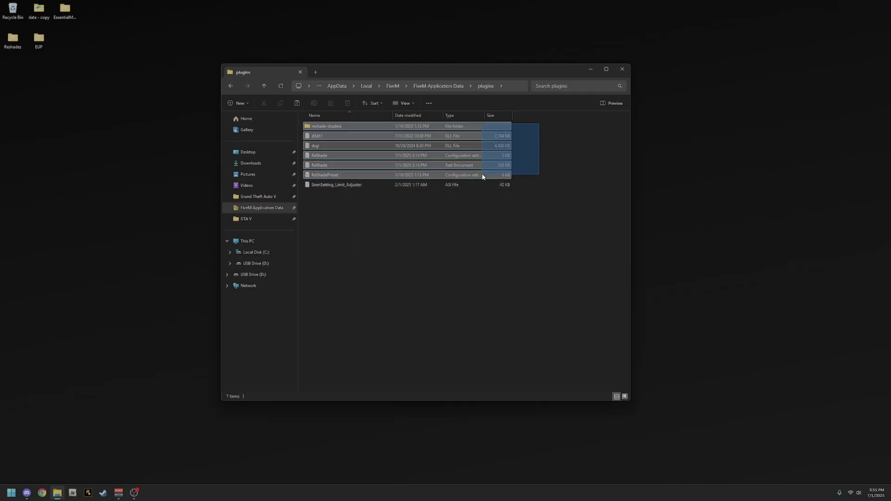
left_click(545, 180)
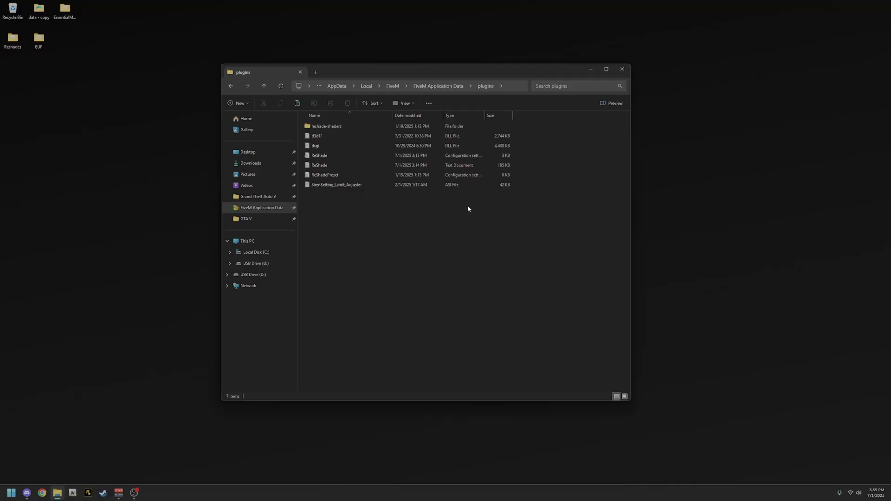
left_click_drag(545, 174, 419, 122)
left_click(444, 253)
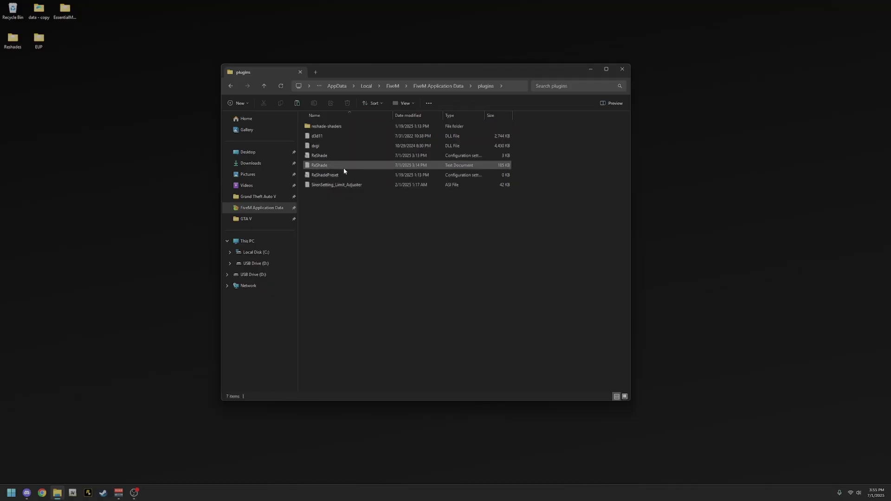
left_click_drag(515, 176, 474, 149)
left_click(358, 127, "ctrl")
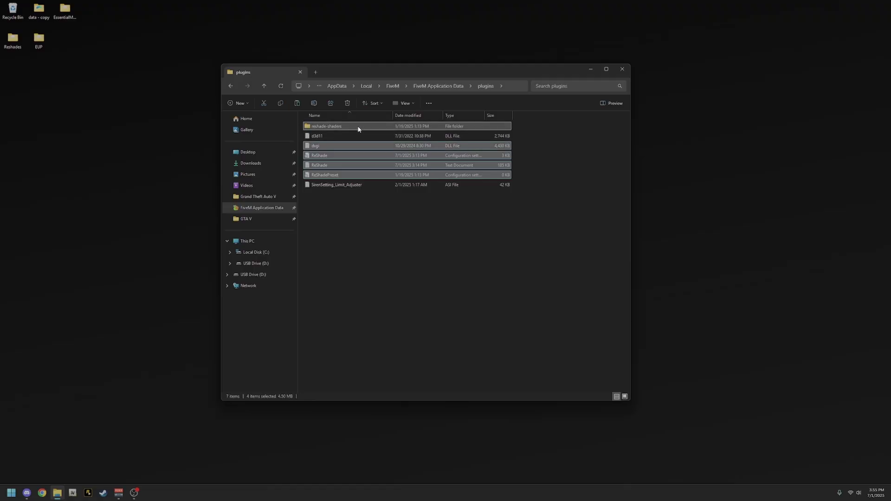
right_click(384, 221)
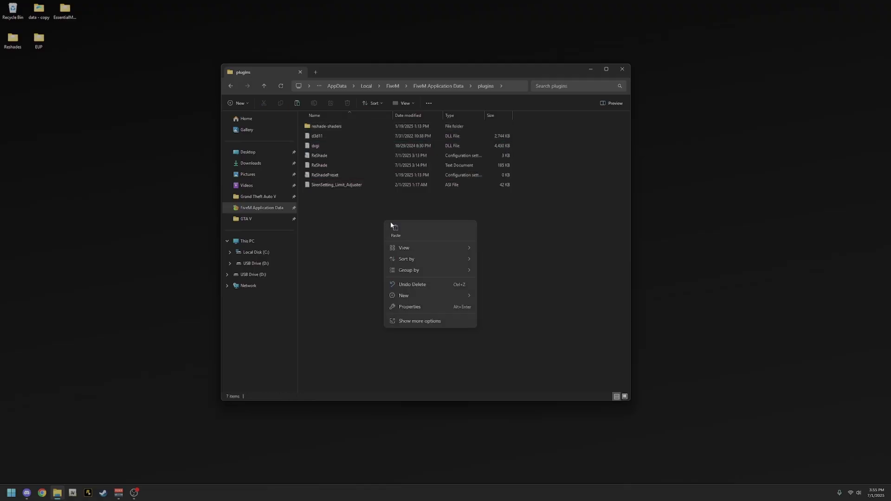
left_click(375, 266)
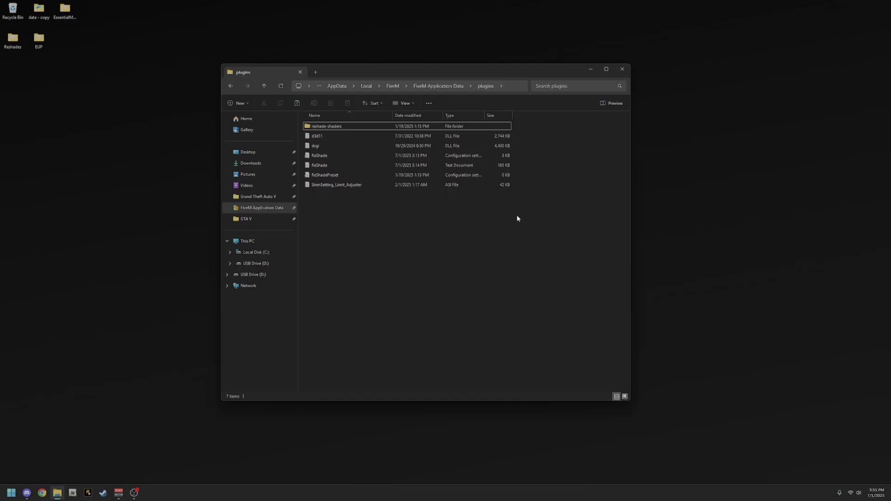
left_click(622, 70)
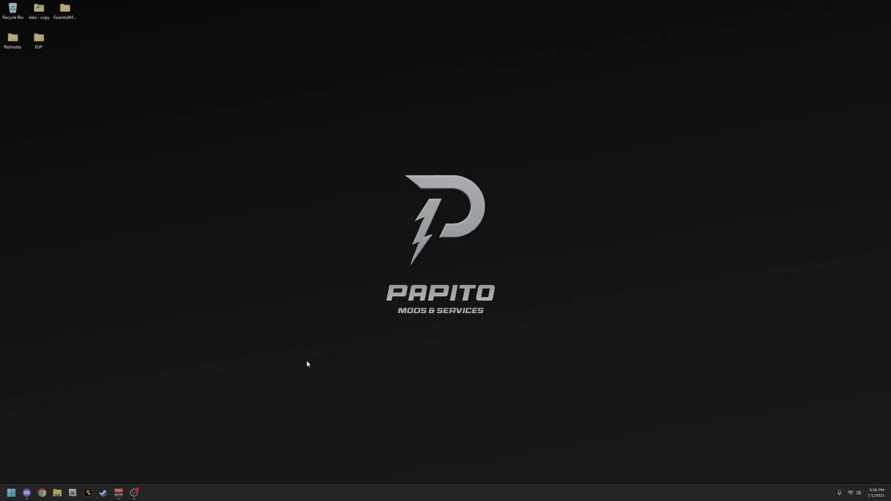
- Highlight the [Addons] config line in Discord's #reshade-fix code block, then minimize Discord
left_click(26, 493)
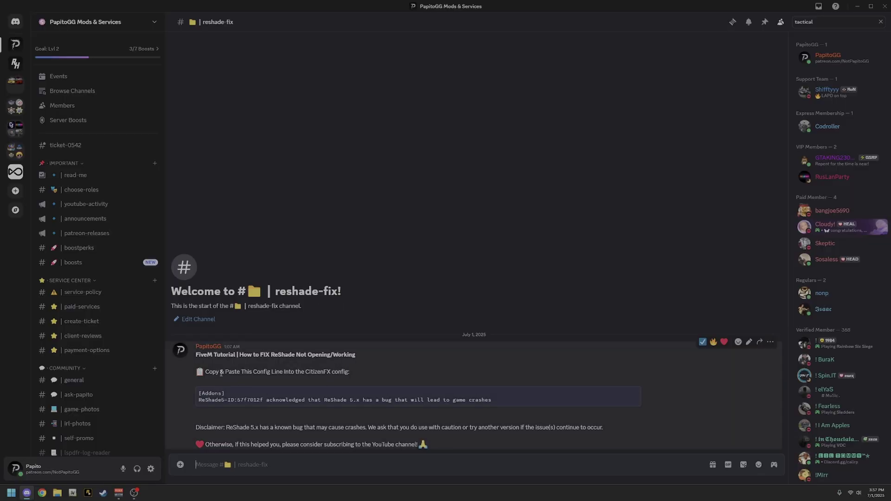
left_click_drag(198, 392, 503, 401)
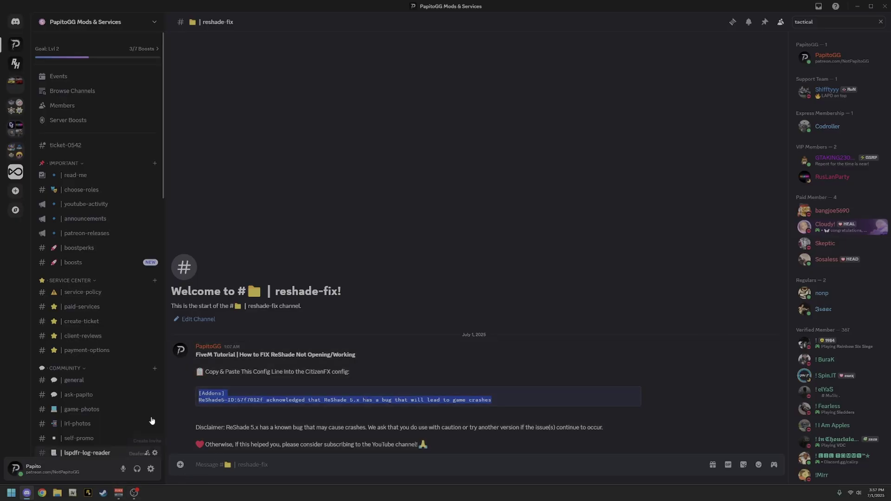
left_click(858, 6)
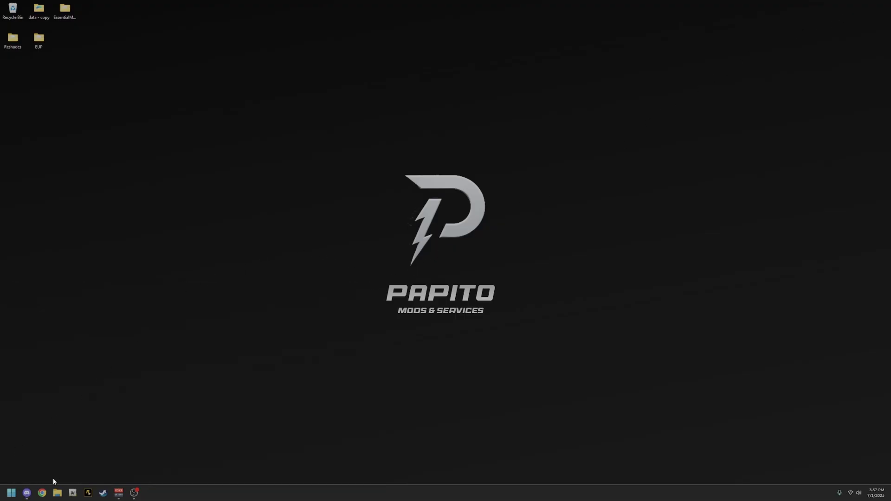
- Open CitizenFX.ini from FiveM Application Data in Notepad and reposition its window
left_click(57, 493)
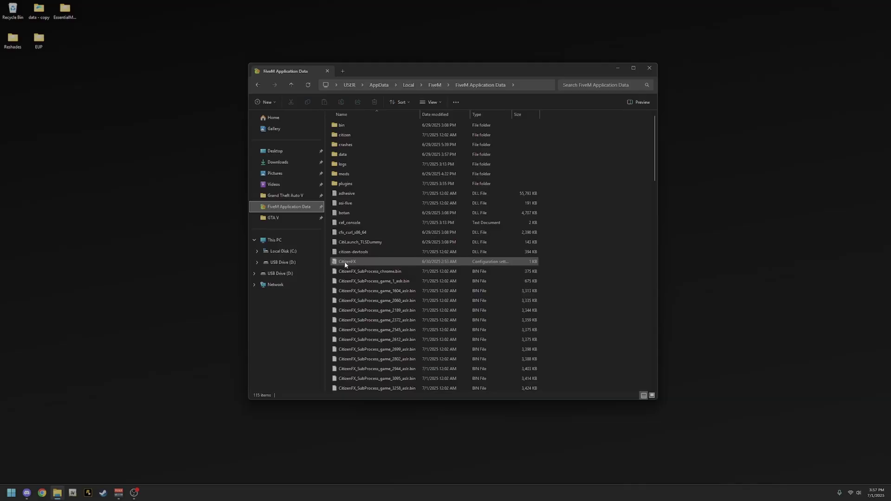
double_click(367, 263)
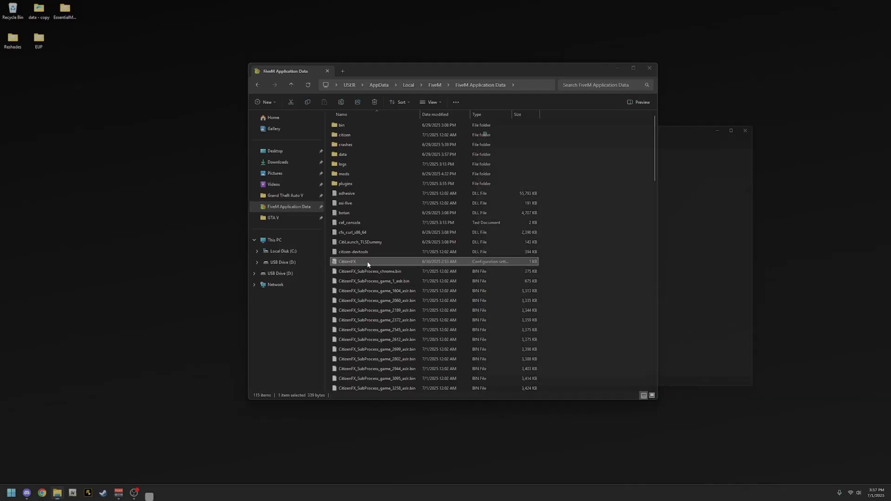
left_click_drag(708, 118, 528, 92)
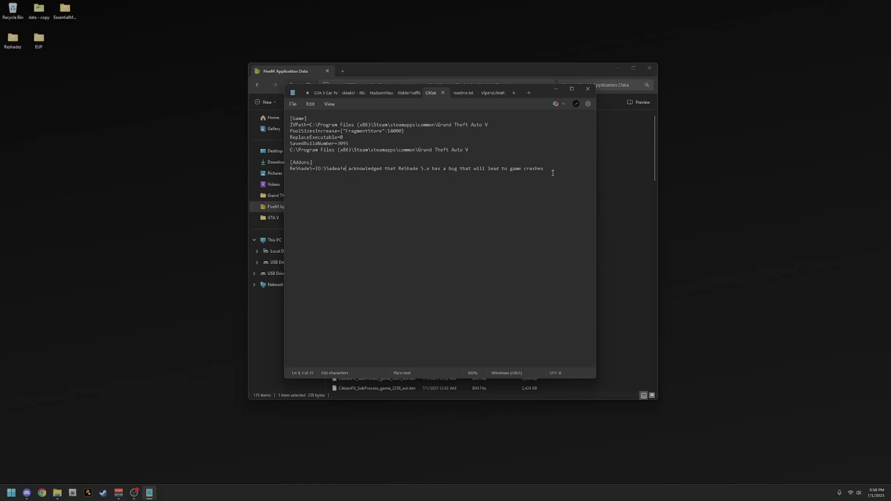
- Review the [Game] and [Addons] sections, confirming the ReShade5 acknowledgement line is present
left_click_drag(552, 172, 290, 117)
left_click(470, 150)
left_click_drag(483, 152, 282, 111)
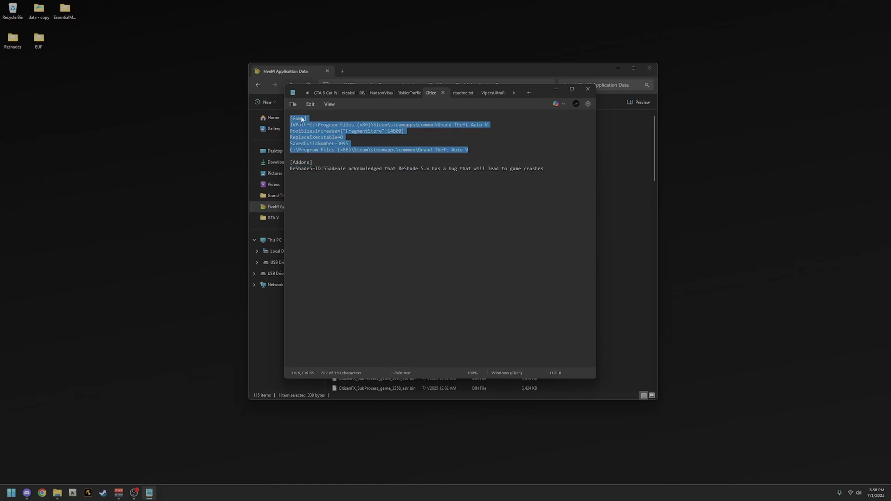
left_click(477, 149)
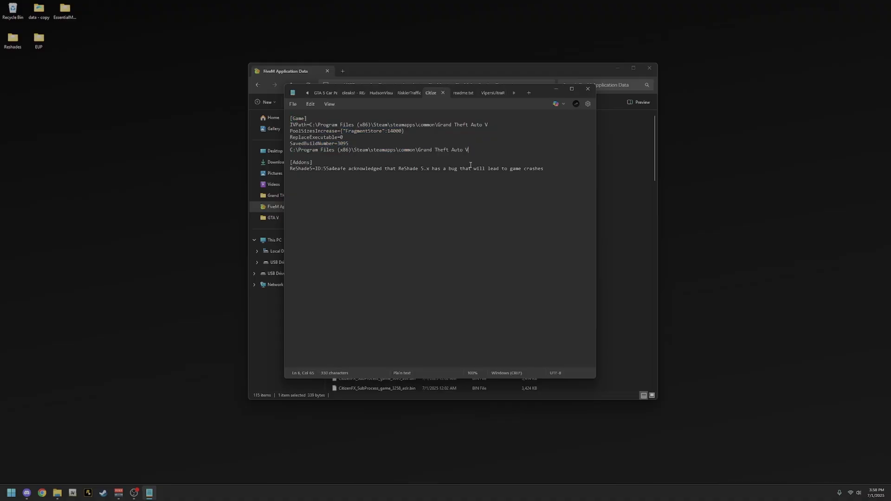
key("Return")
key("BackSpace")
left_click_drag(291, 163, 382, 181)
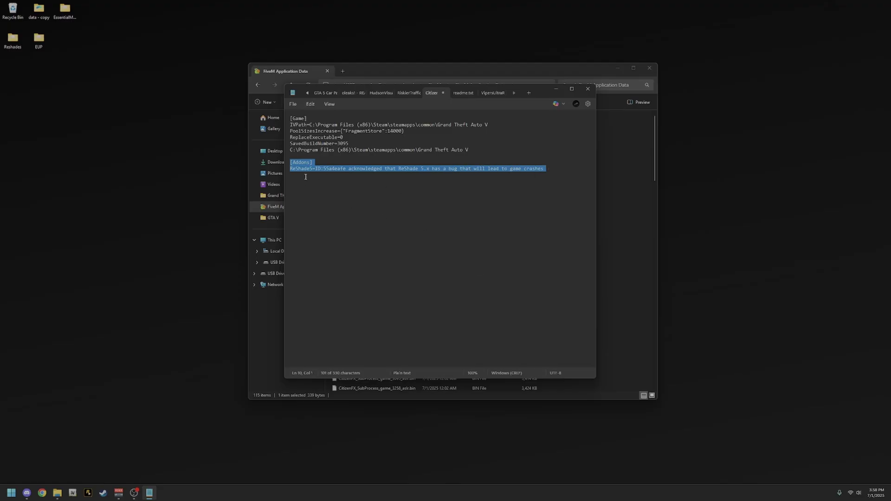
key("ctrl+Home")
key("End")
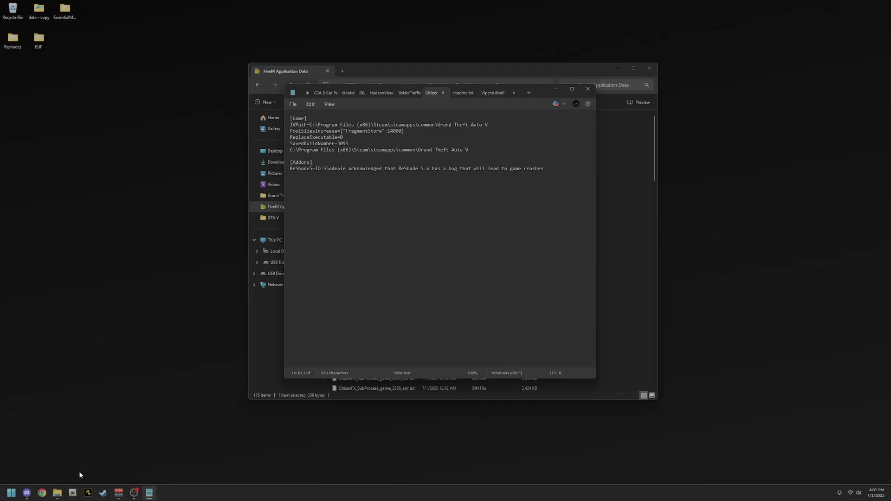
key("super")
- Launch FiveM and paste the [Addons] ReShade5 line into its F8 developer console
type("fivem")
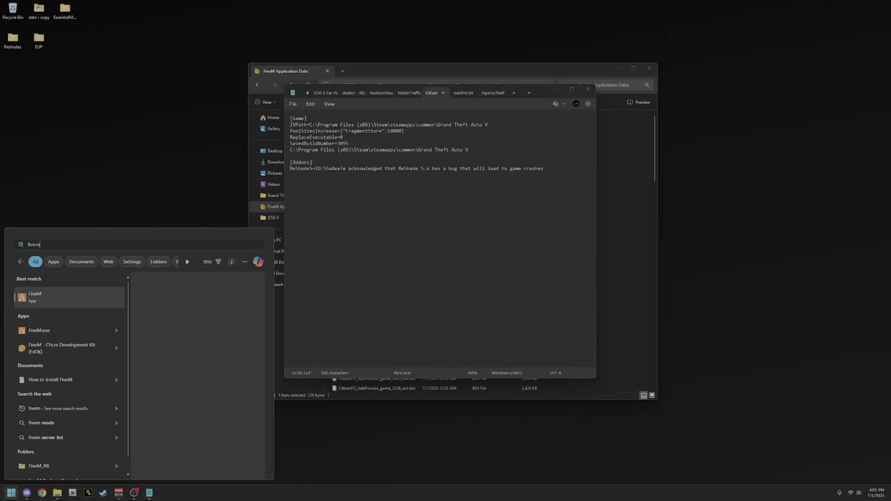
key("Return")
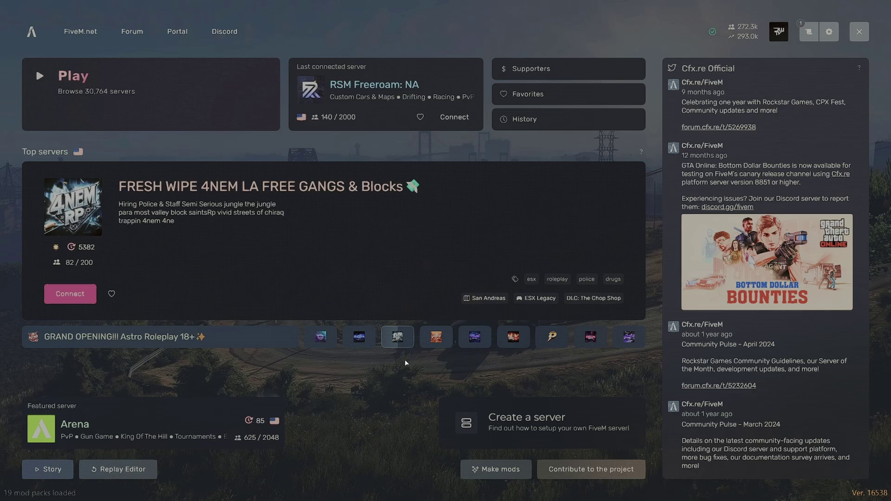
key("F8")
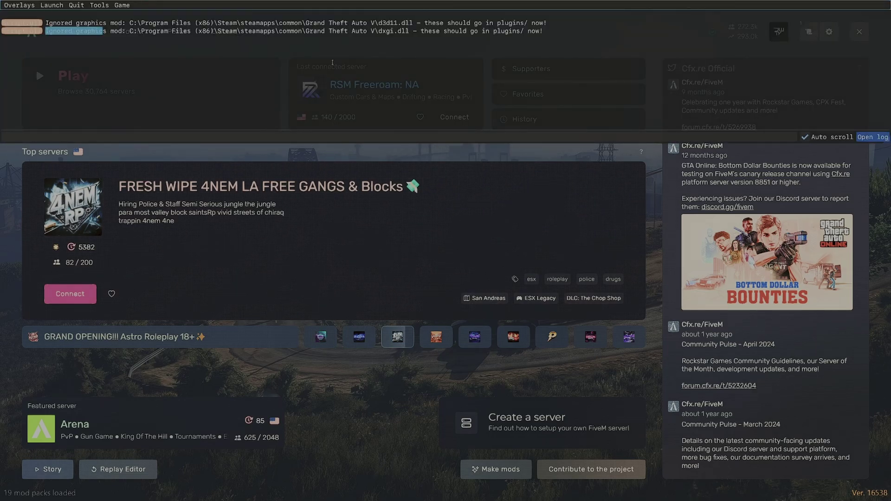
left_click(77, 138)
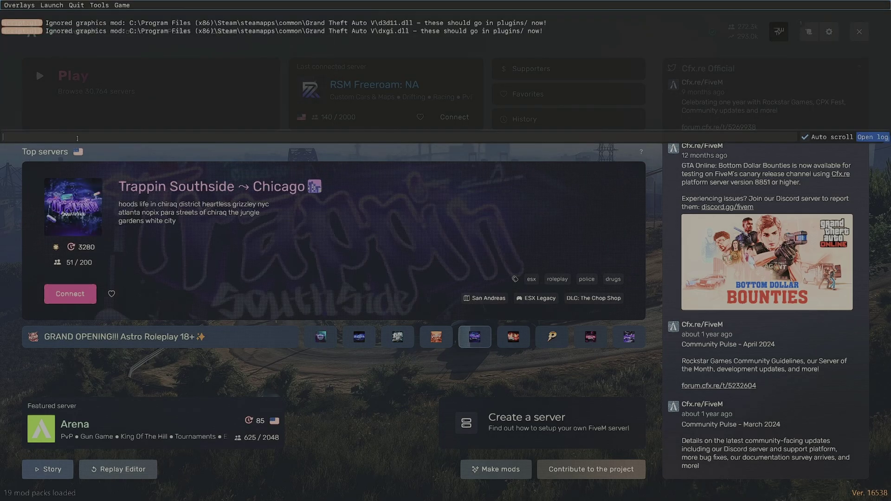
type("[Addons]ReShade5=ID:57f7012f acknowledged that ReShade 5.x has a bug that will lead to game crashes")
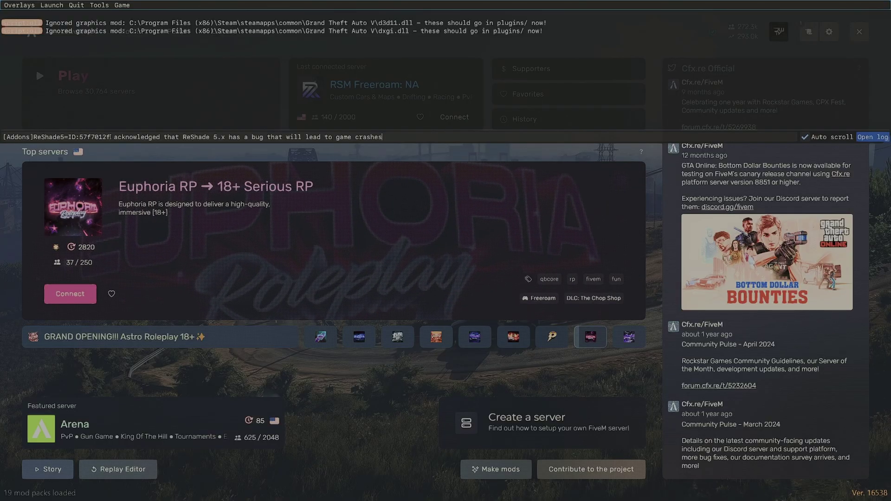
- Select the addon ID and game path in the console log, then the matching ID in CitizenFX.ini
double_click(110, 136)
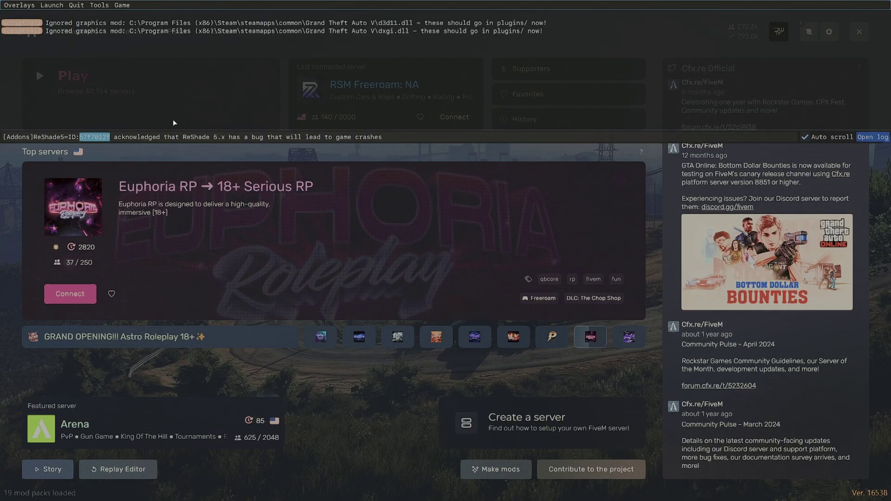
left_click_drag(133, 31, 179, 31)
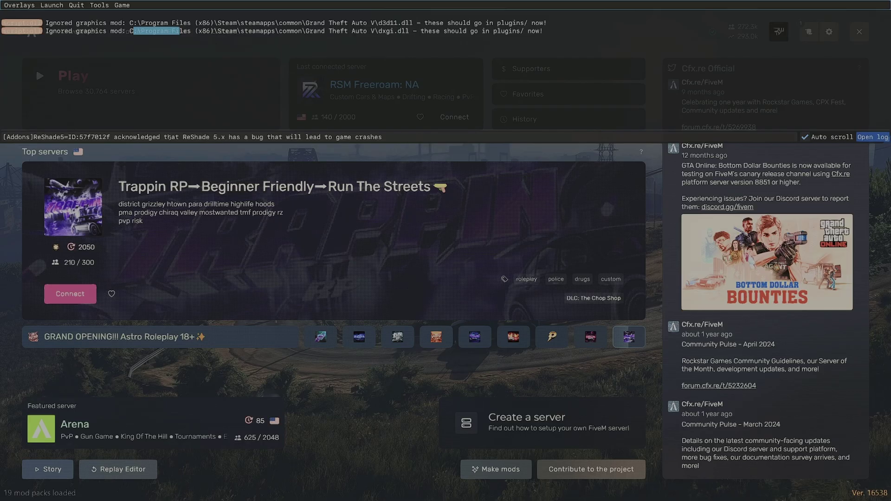
left_click_drag(115, 31, 199, 30)
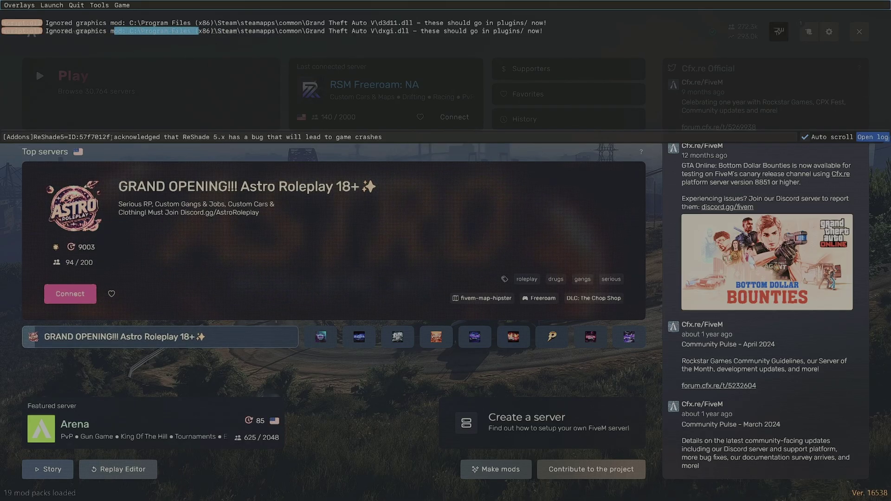
key("F8")
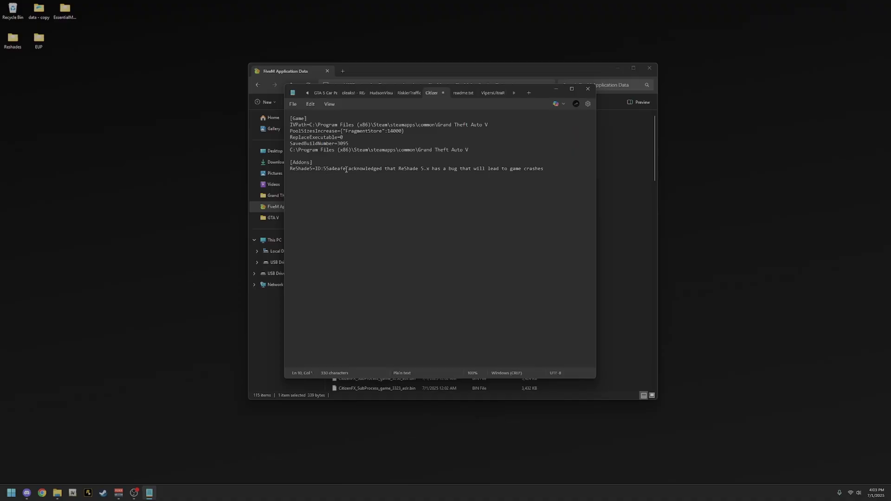
left_click_drag(345, 170, 325, 173)
- Save CitizenFX.ini with its ReShade5 addon line and close Notepad
left_click(446, 208)
left_click(296, 105)
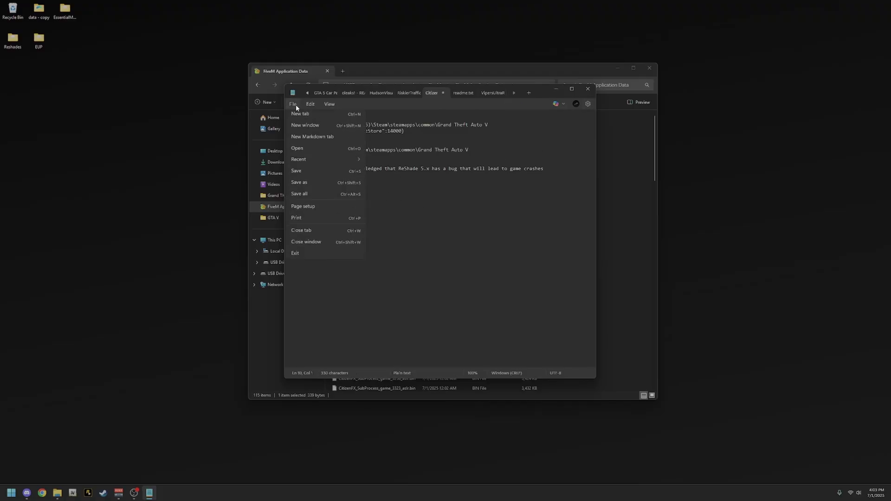
left_click(306, 173)
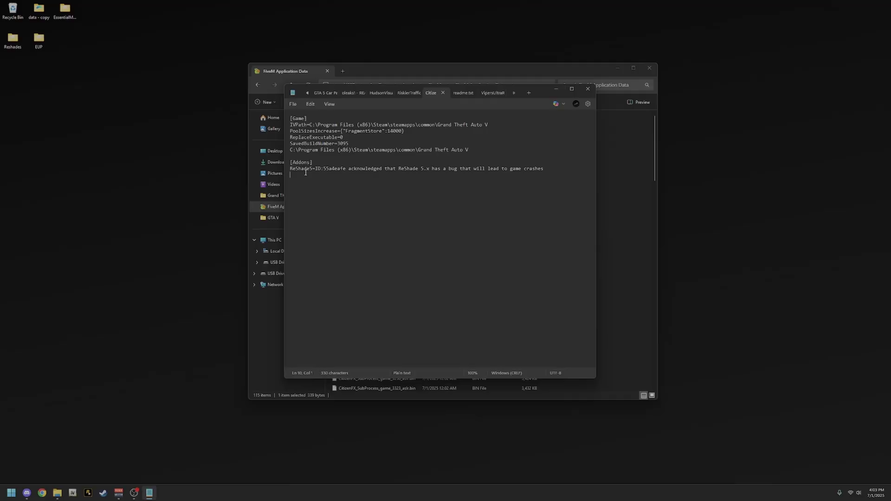
left_click(583, 89)
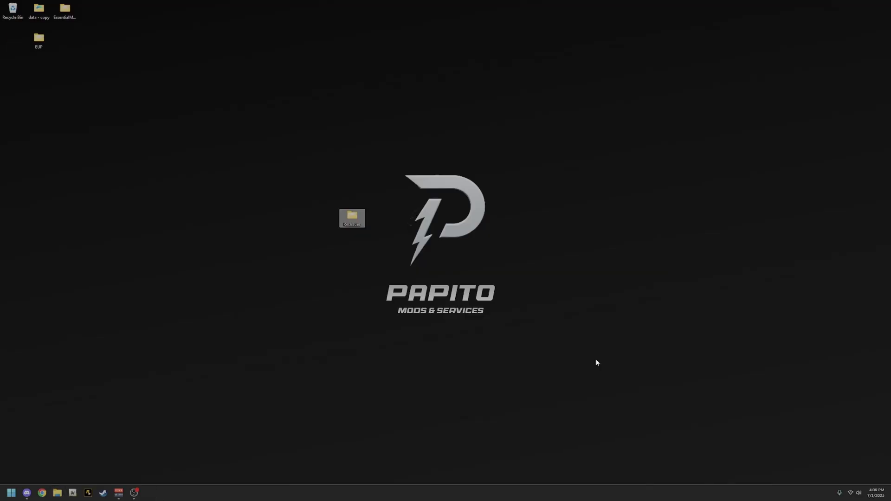
- Create a test 'New folder' on the desktop, then delete it
left_click(245, 289)
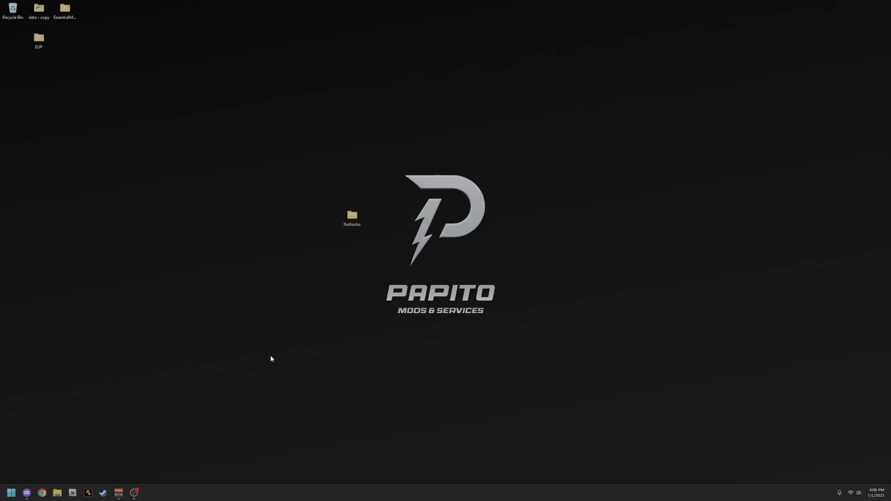
right_click(219, 309)
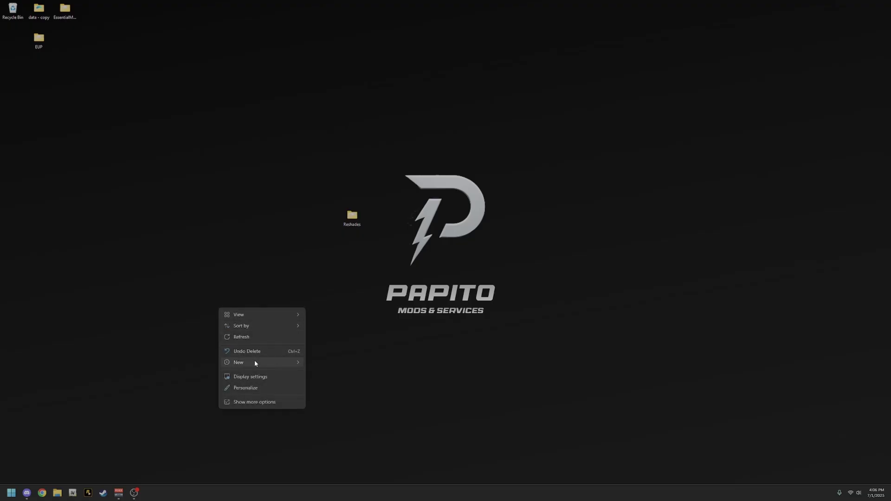
mouse_move(254, 362)
left_click(323, 364)
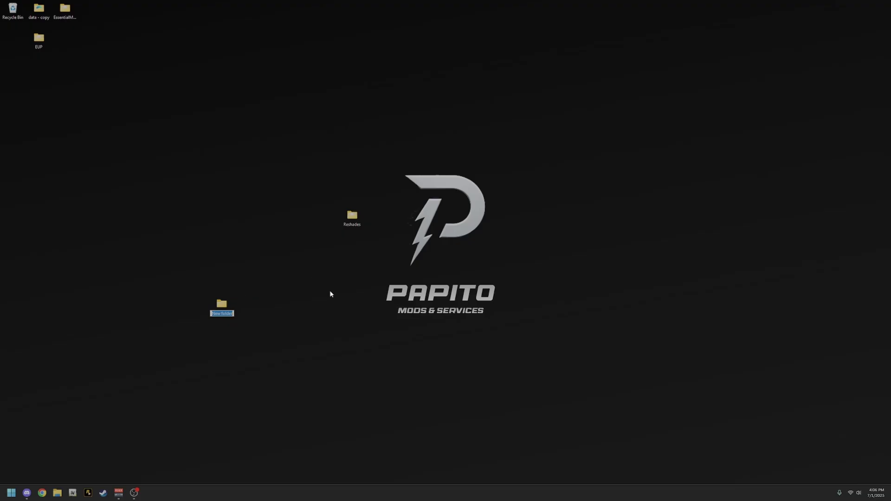
left_click(321, 335)
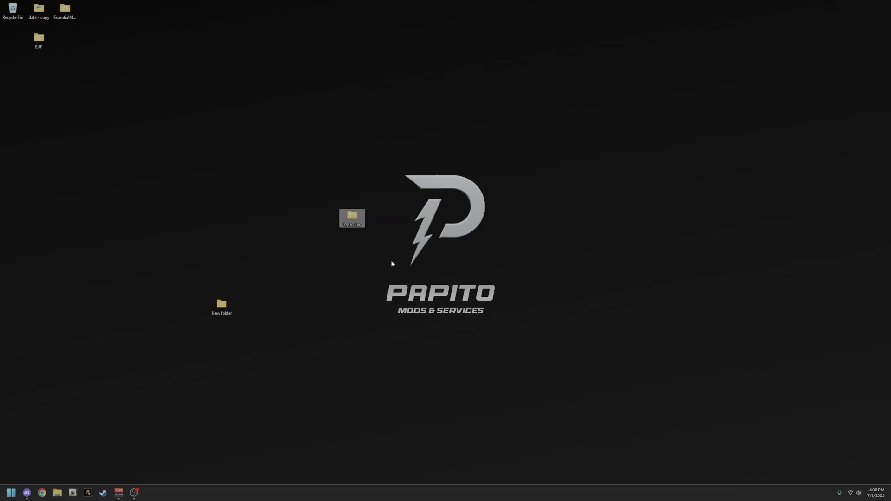
right_click(221, 307)
left_click(329, 273)
- Check the Reshades folder's desktop path, then move it to the top-left beside EUP
left_click_drag(352, 217, 337, 251)
double_click(324, 247)
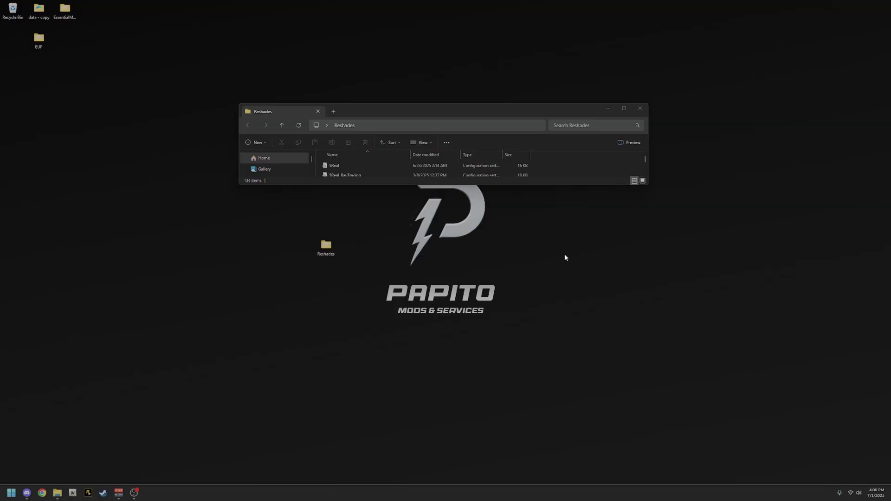
left_click(363, 126)
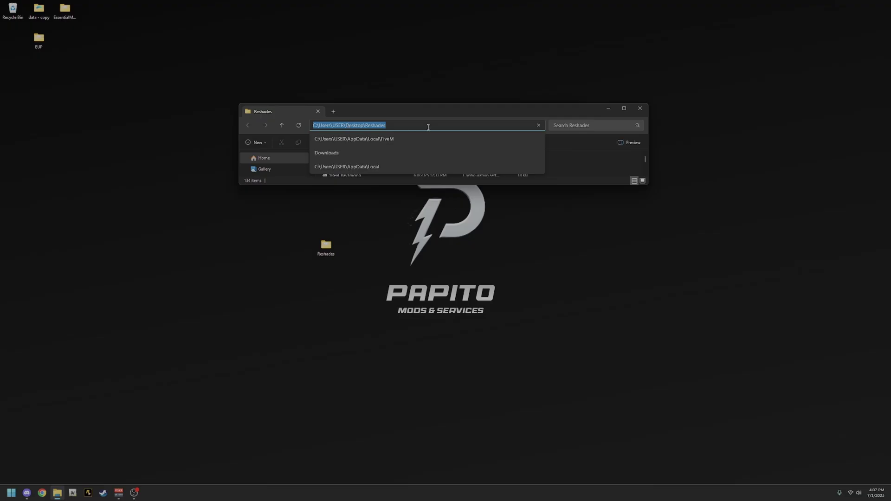
left_click(640, 108)
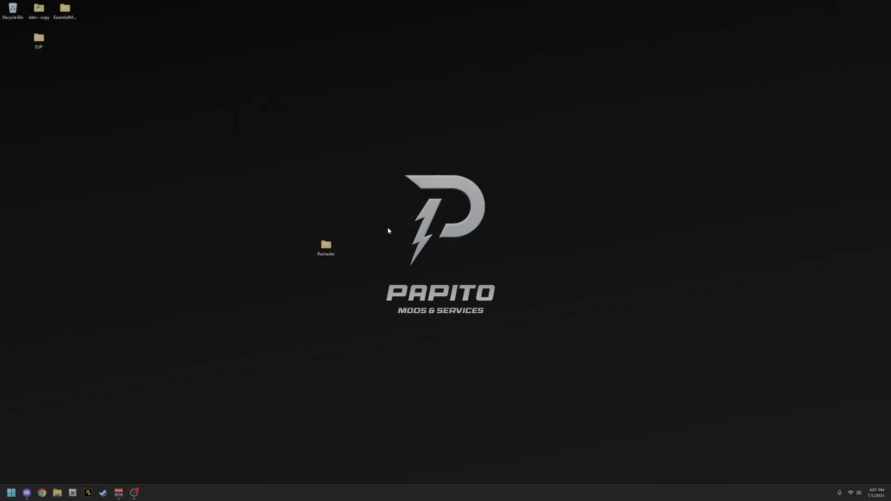
left_click_drag(332, 251, 311, 230)
left_click_drag(202, 149, 14, 42)
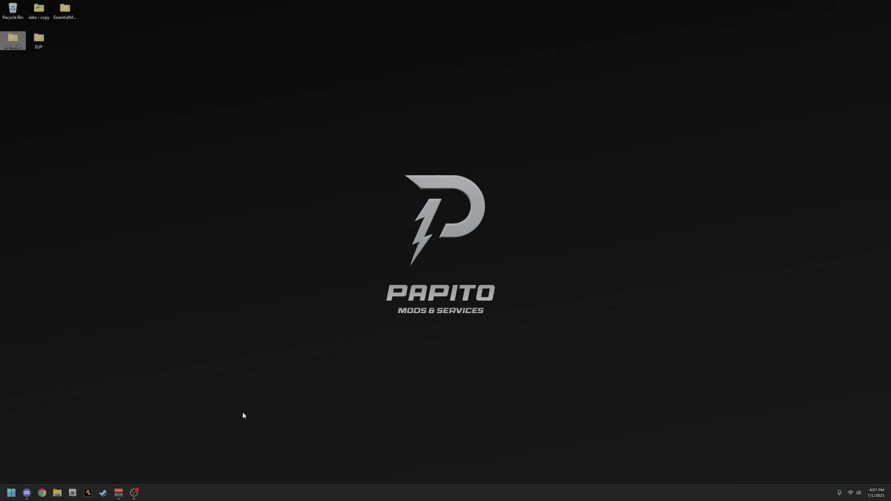
- Launch FiveM from the Start search and bring up the ReShade overlay with Home
key("super")
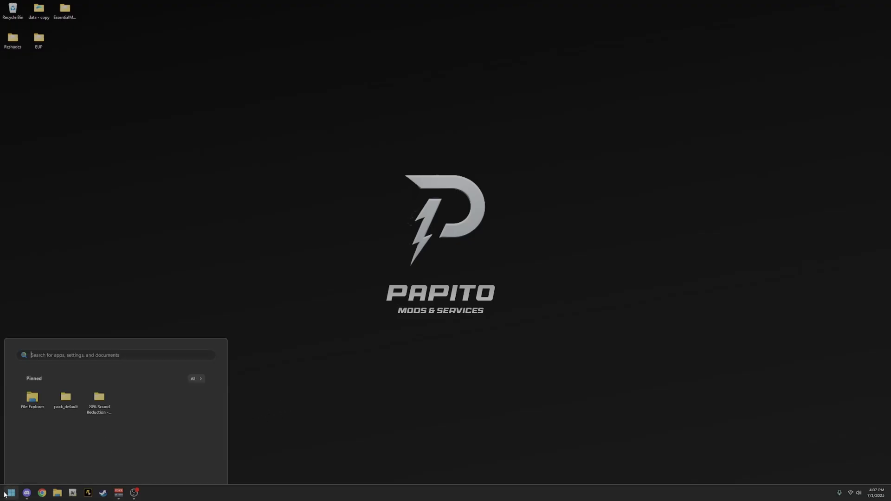
type("fivem")
key("Return")
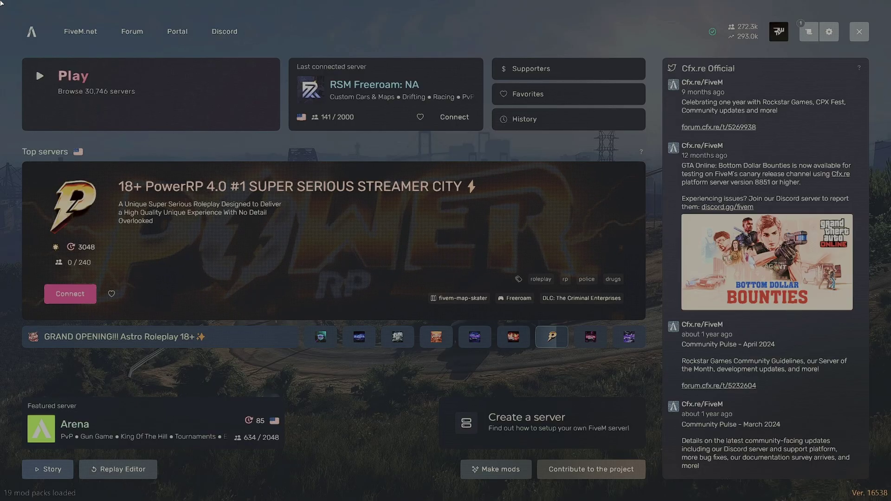
key("Home")
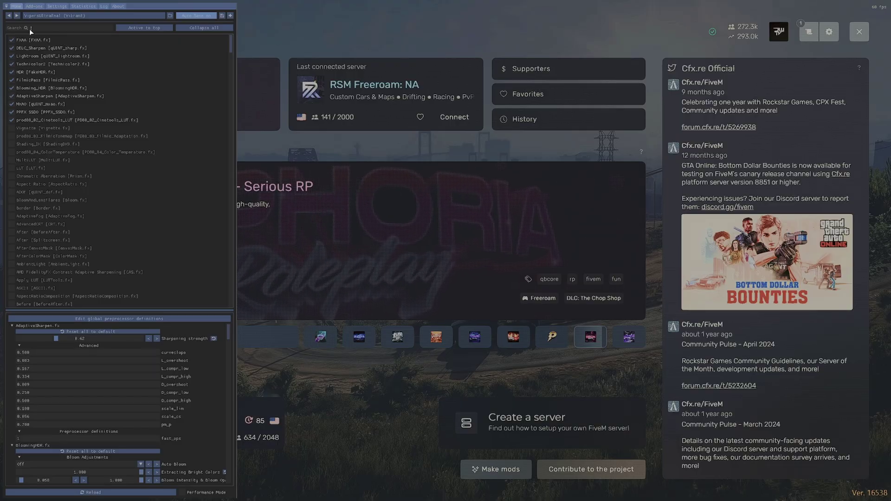
- Load the VipersUltraReal (Vibrant) preset .ini from the Reshades folder, then close the overlay
left_click(95, 16)
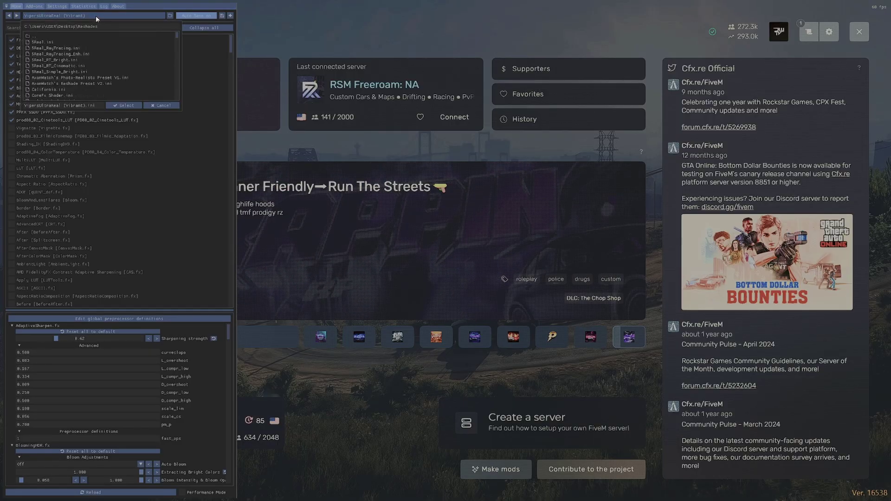
left_click(98, 23)
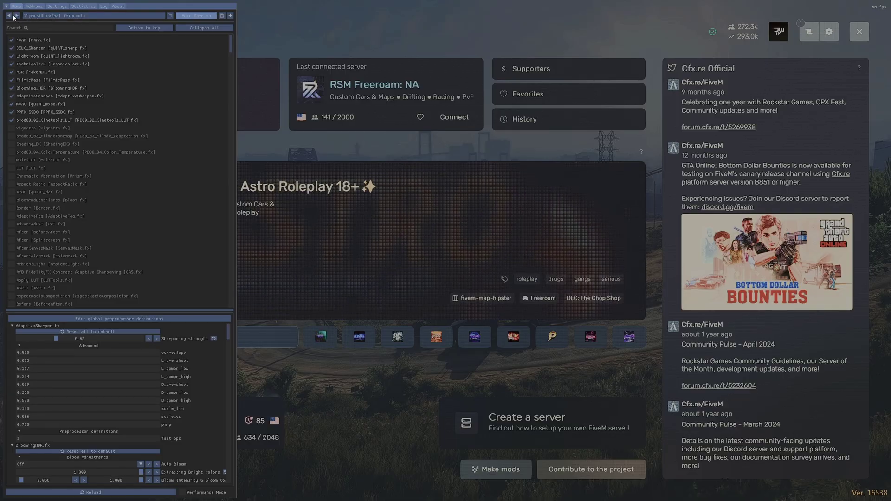
left_click(48, 17)
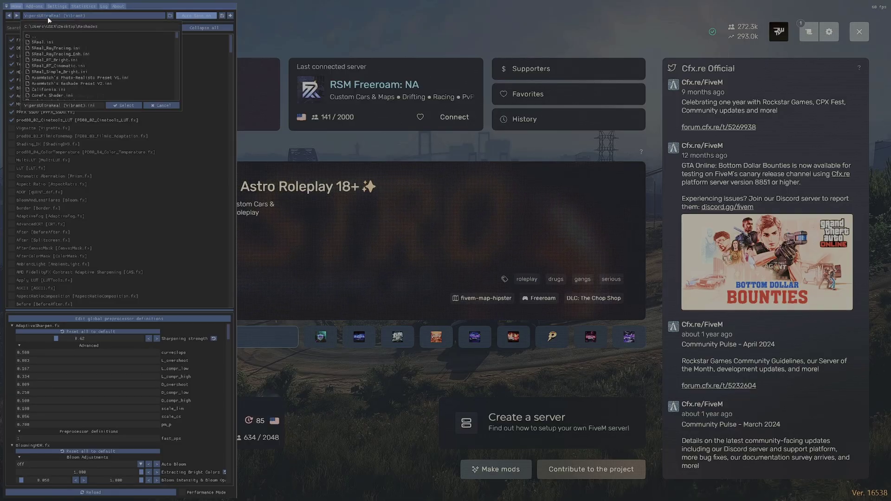
left_click_drag(106, 27, 2, 28)
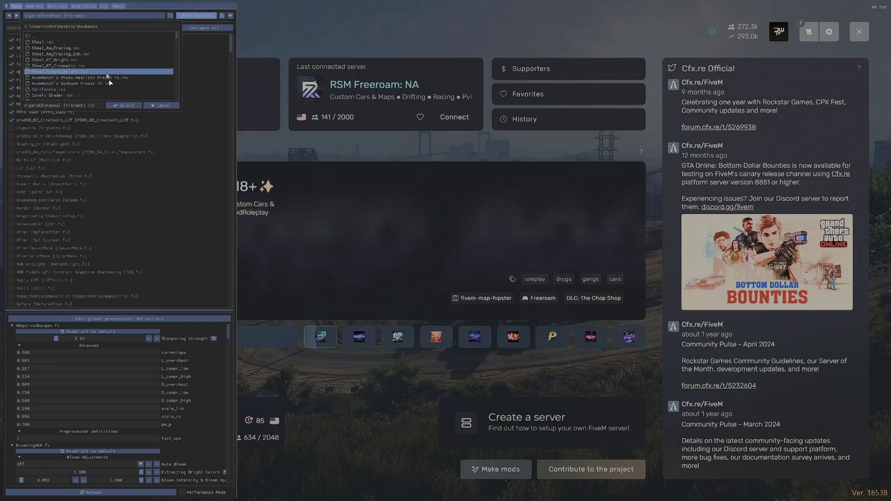
left_click(122, 103)
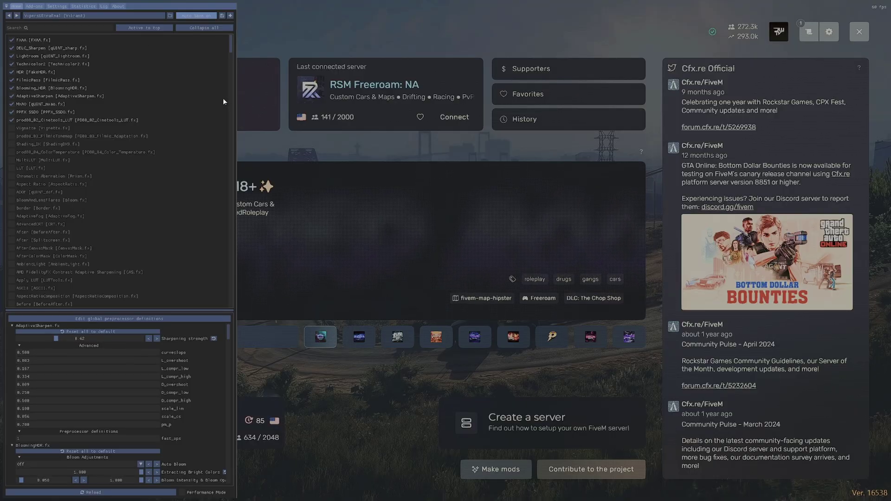
key("Home")
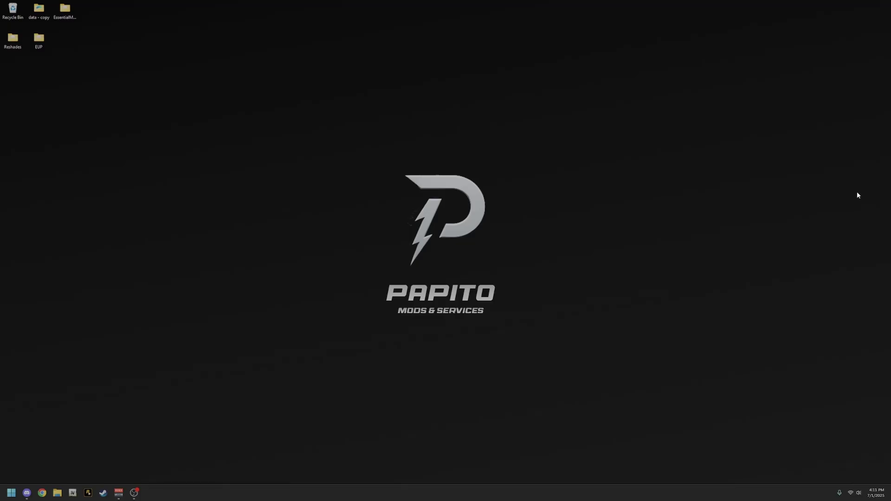